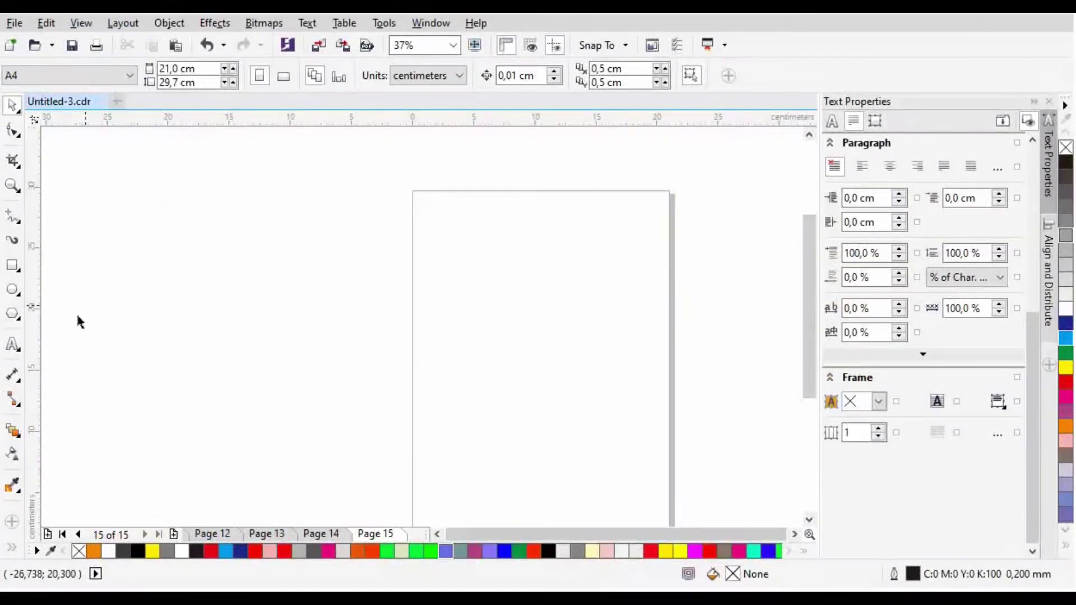
Step: Draw a hexagon near the page centre with the Polygon tool
left_click(12, 314)
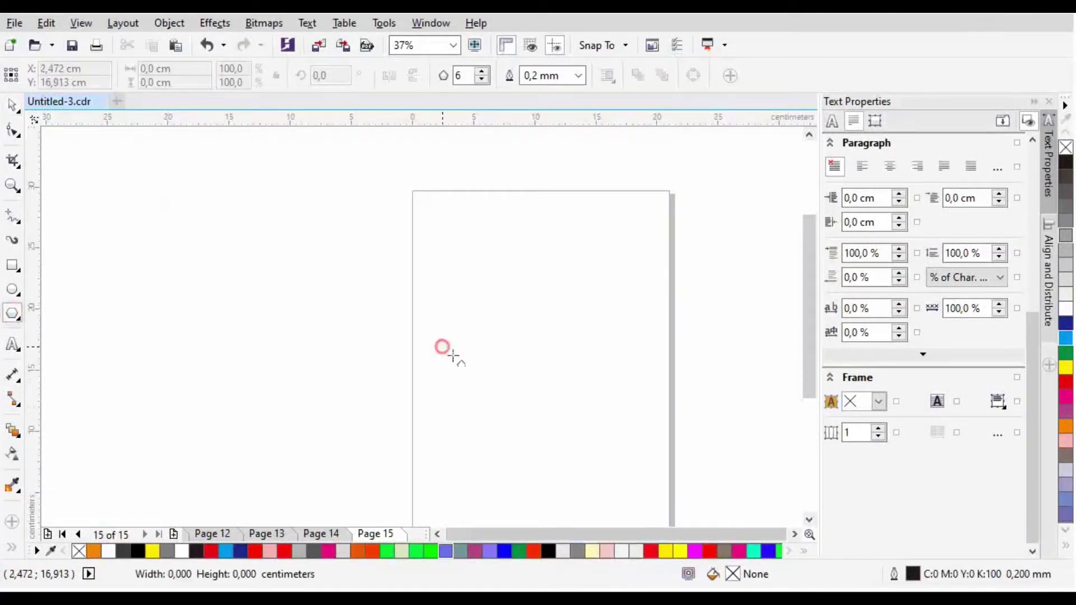
left_click_drag(443, 347, 492, 379)
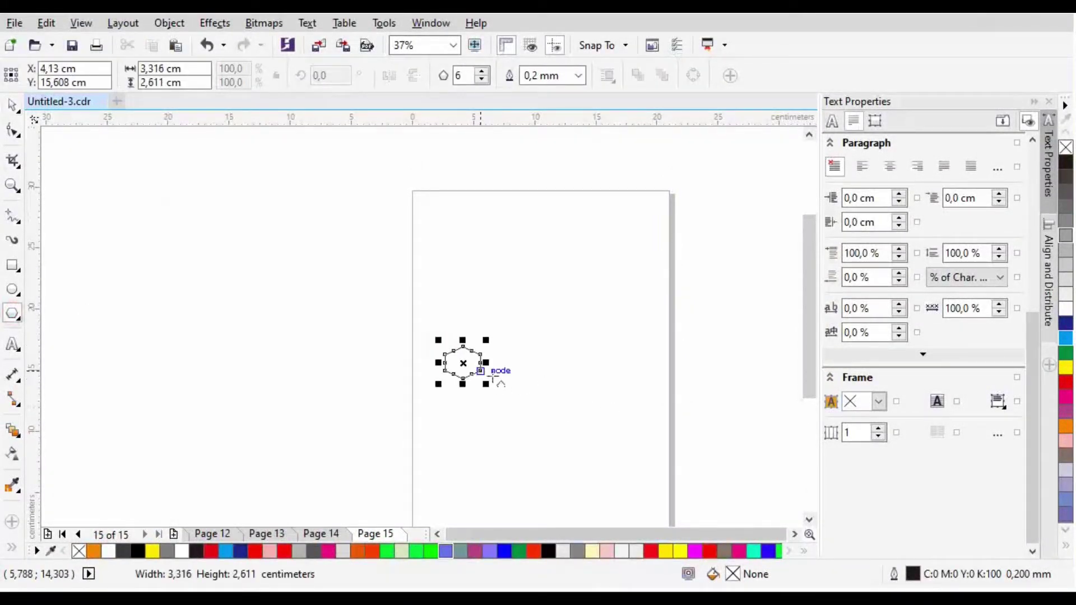
scroll(492, 379, "up", 2)
left_click(809, 135)
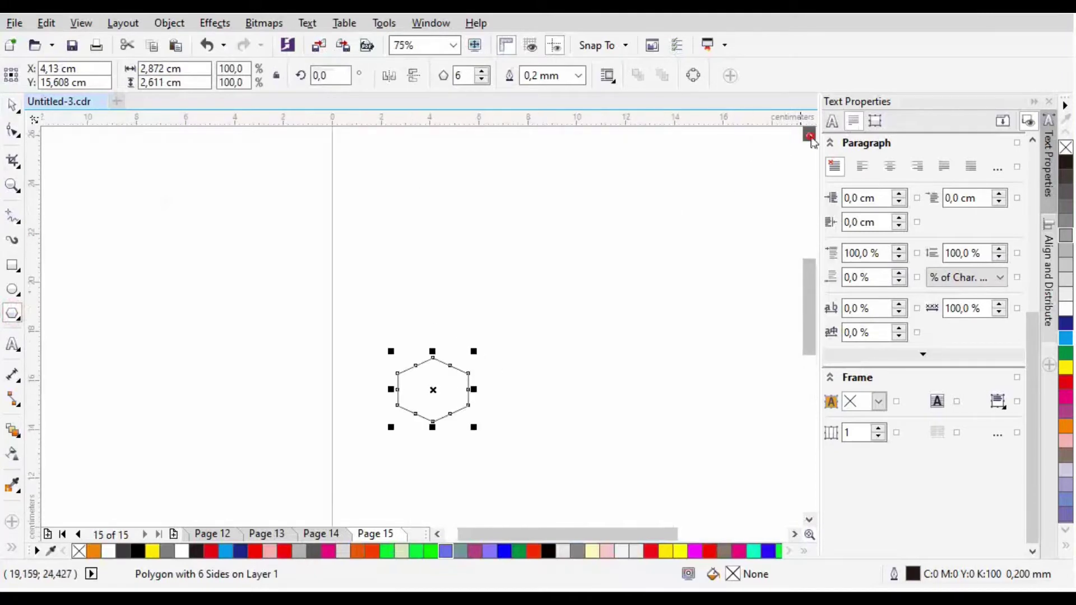
Step: Set the polygon to 3 sides and draw a triangle above the hexagon
left_click(392, 279)
left_click(482, 79)
left_click(482, 79)
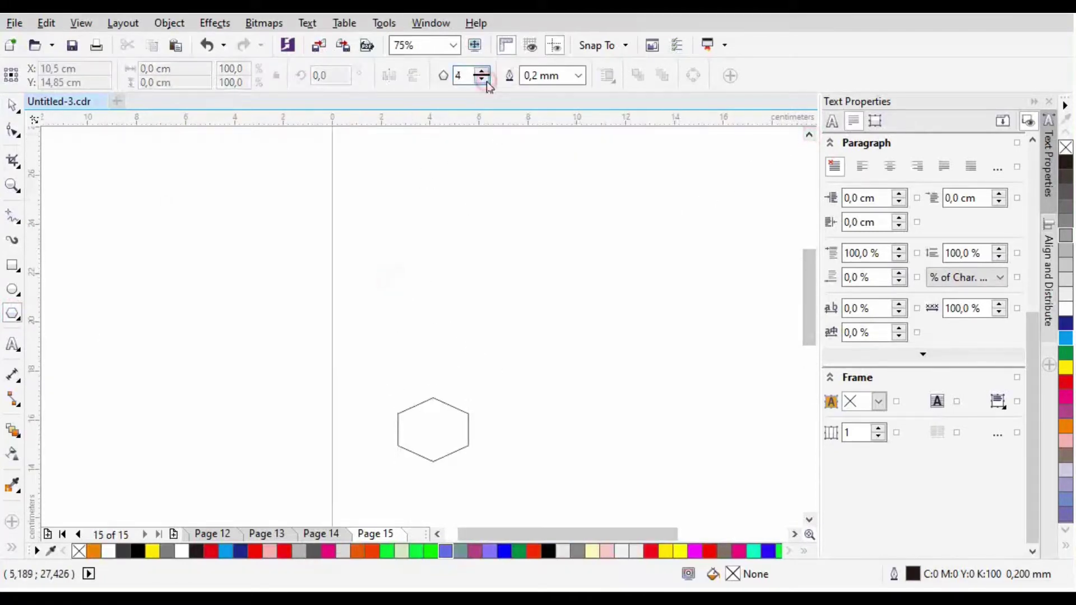
left_click(486, 80)
left_click_drag(405, 158, 454, 227)
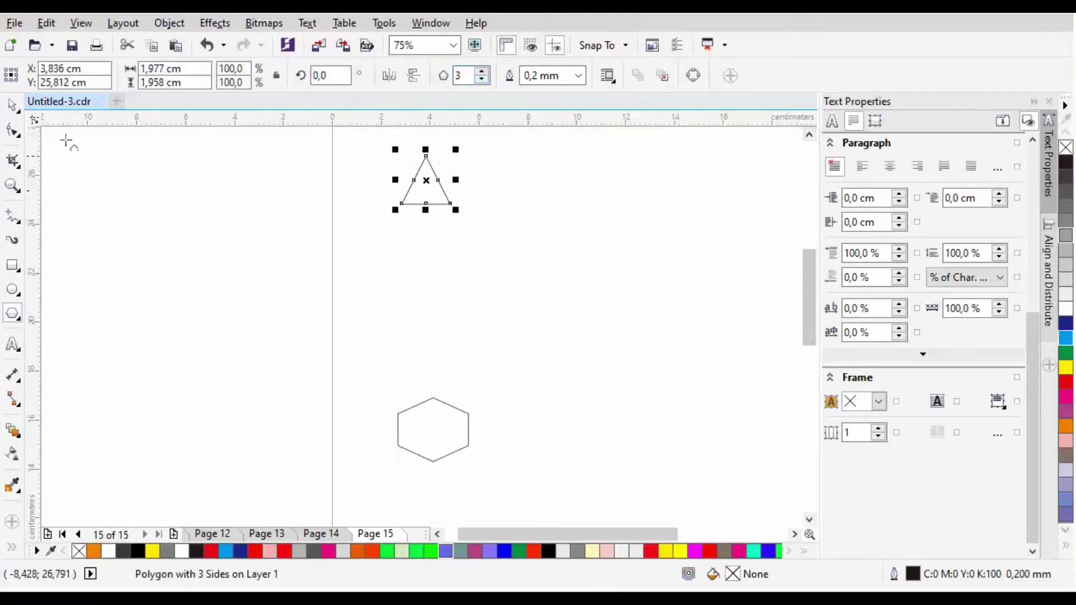
Step: Blend the hexagon up into the triangle
left_click(13, 430)
left_click_drag(449, 421, 436, 193)
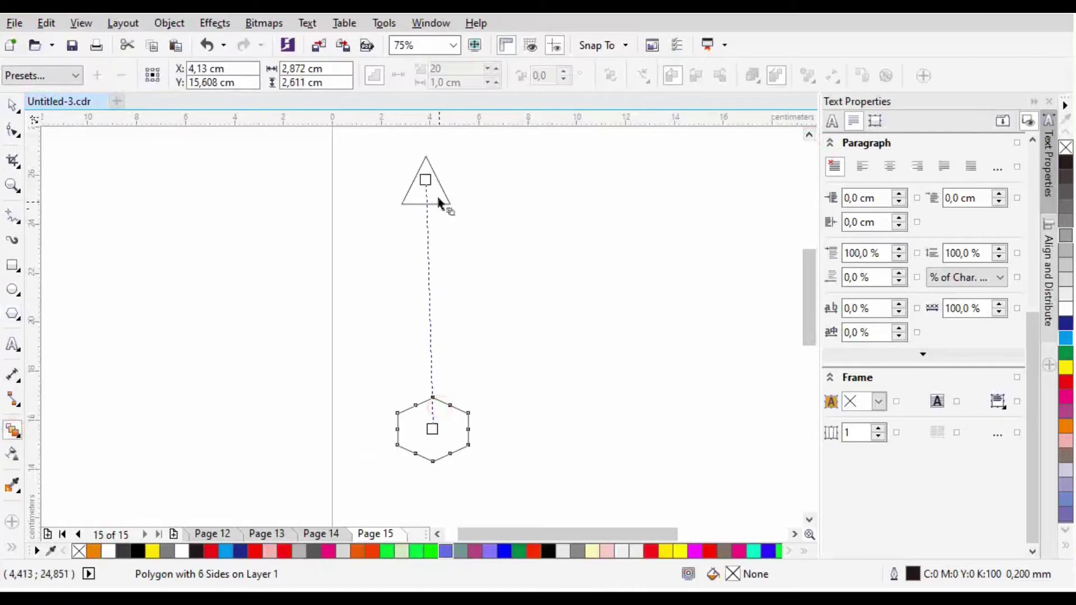
left_click(12, 104)
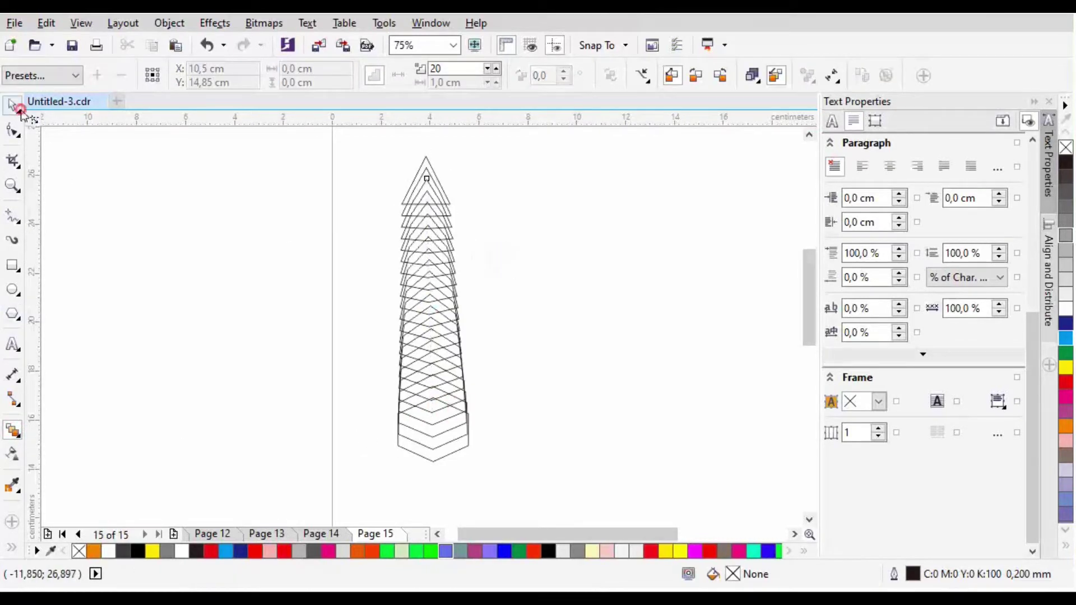
left_click(775, 367)
Step: Fill the bottom hexagon red and the top triangle orange
left_click(466, 447)
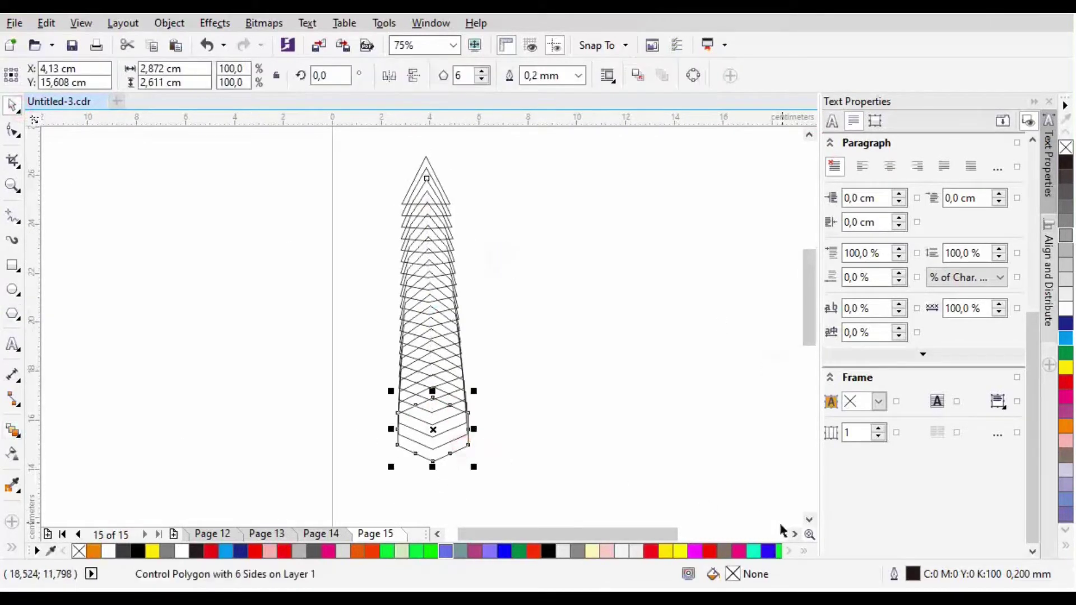
left_click(1067, 385)
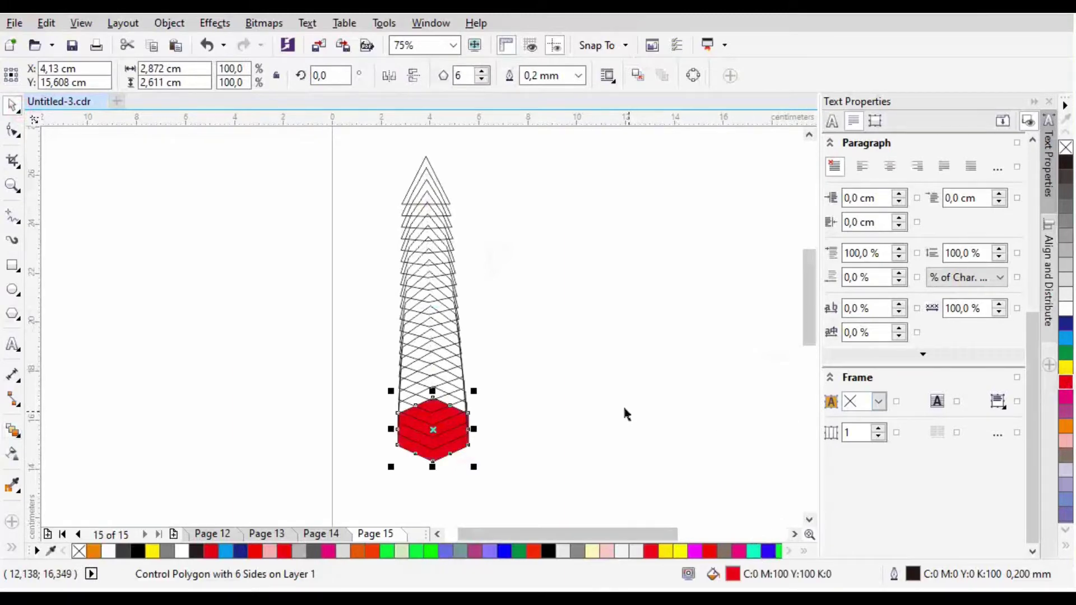
left_click(427, 163)
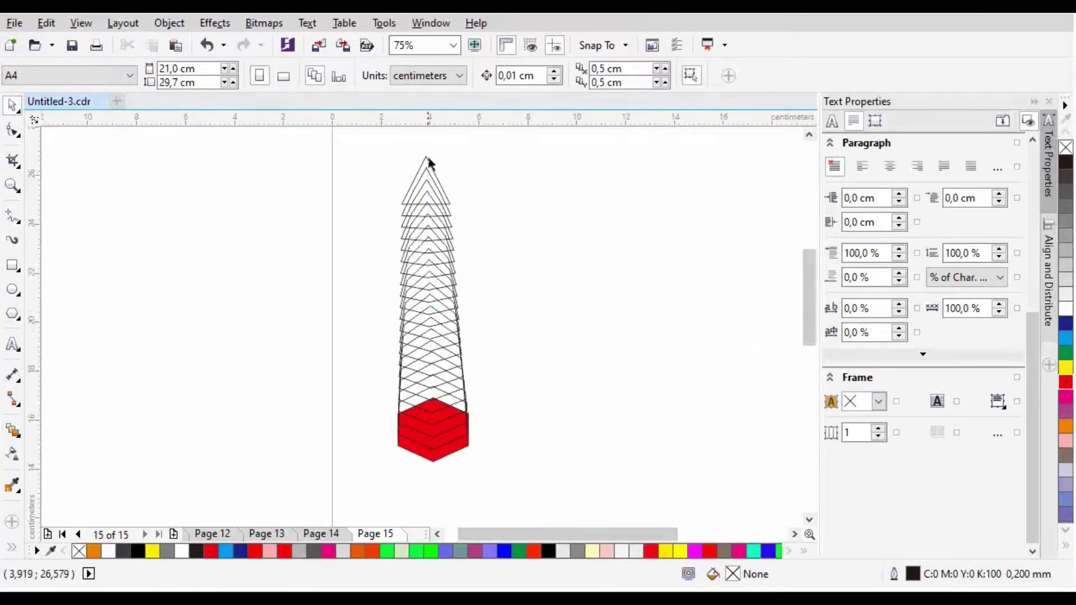
left_click(1067, 324)
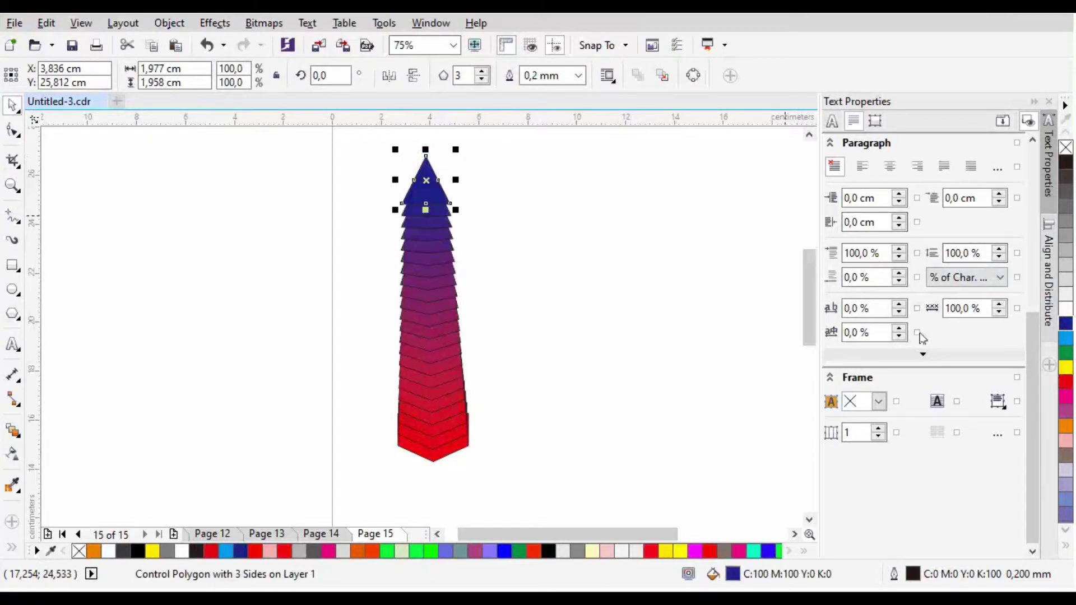
left_click(1066, 429)
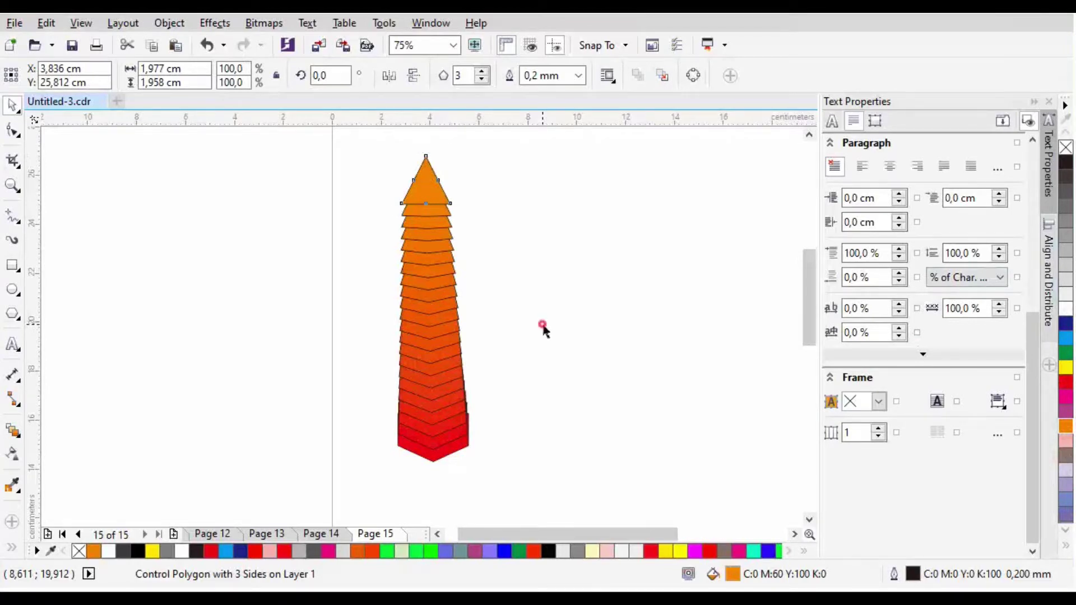
left_click(450, 477)
Step: Enlarge the bottom hexagon to about 153% and centre it under the triangle
left_click(451, 455)
left_click_drag(472, 465, 555, 498)
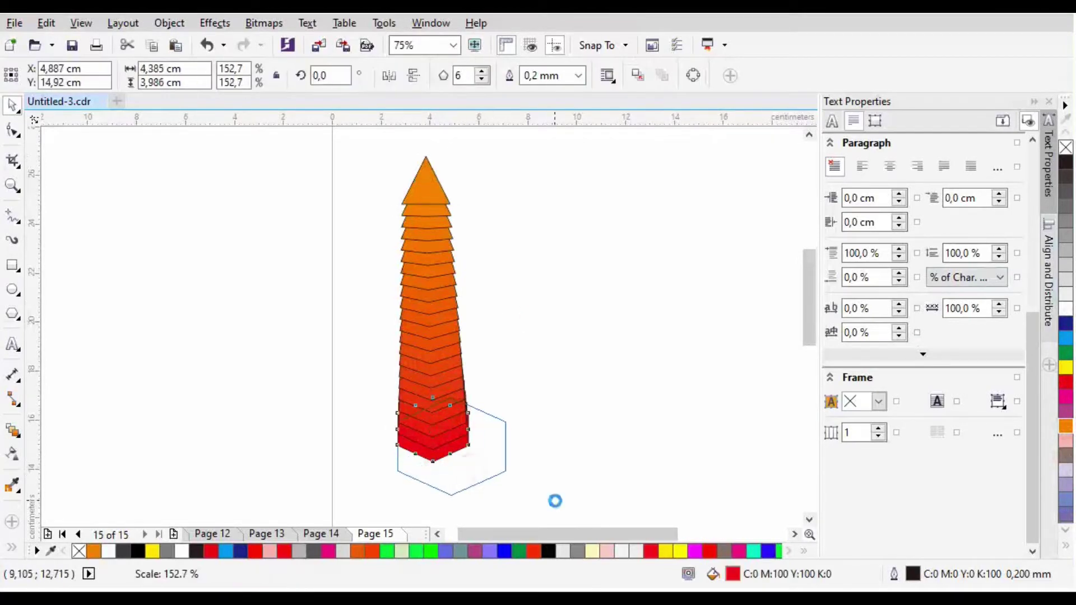
left_click(437, 185, "shift")
key("c")
left_click(537, 233)
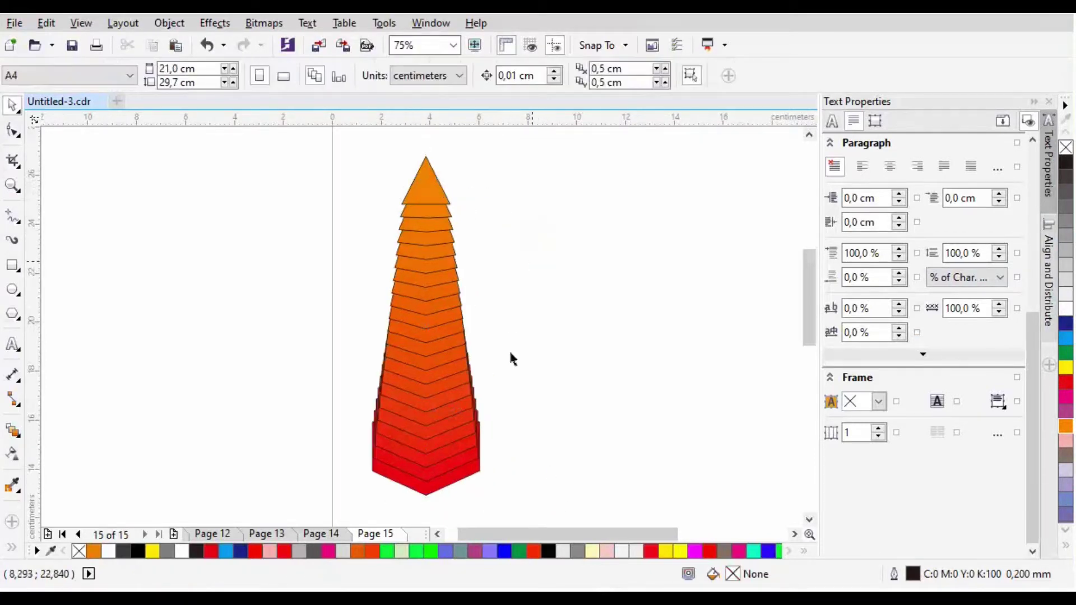
Step: Set the tower blend to 9 steps
left_click(440, 268)
left_click(487, 69)
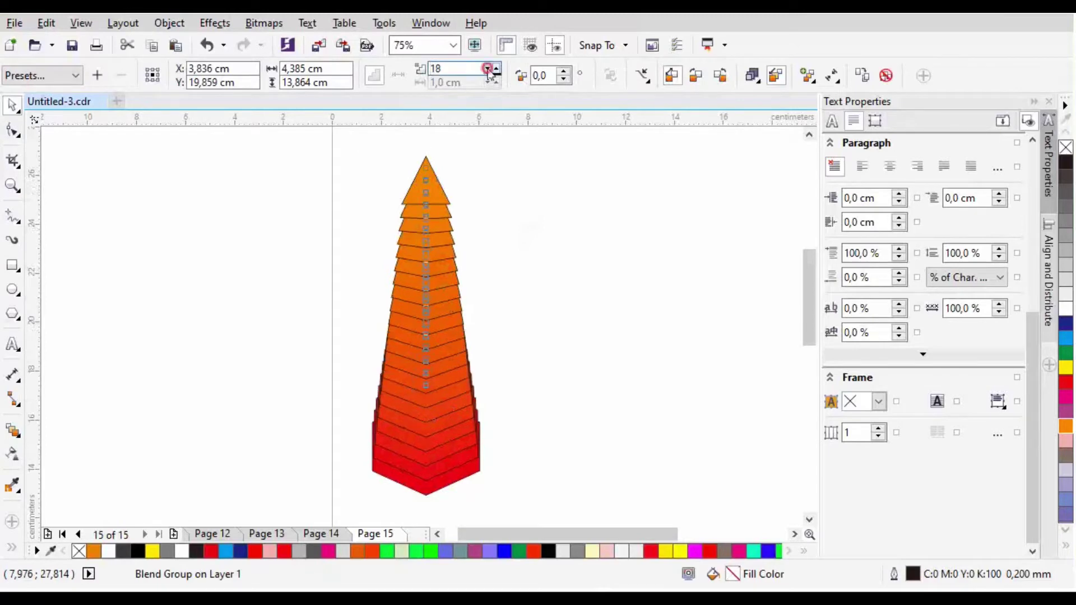
left_click(487, 68)
left_click(487, 68)
left_click(487, 69)
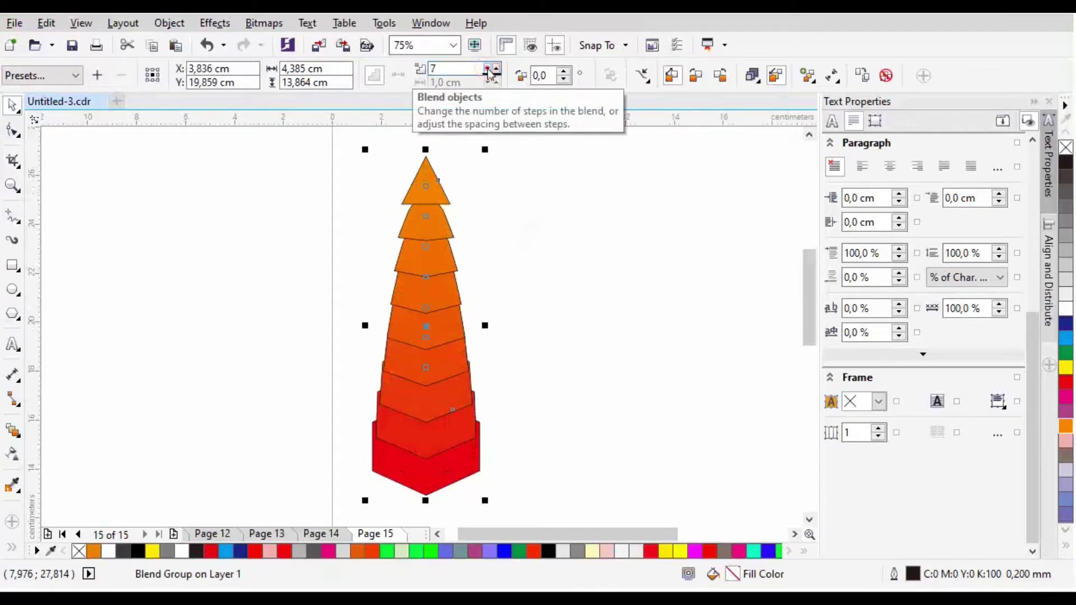
left_click(487, 69)
left_click(487, 68)
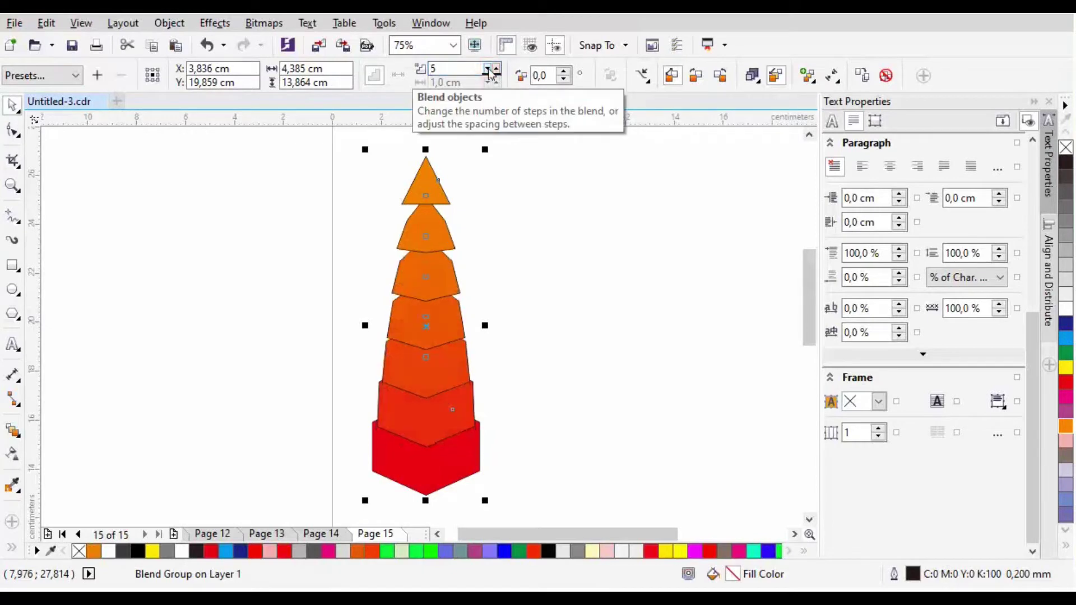
left_click(496, 69)
left_click(496, 68)
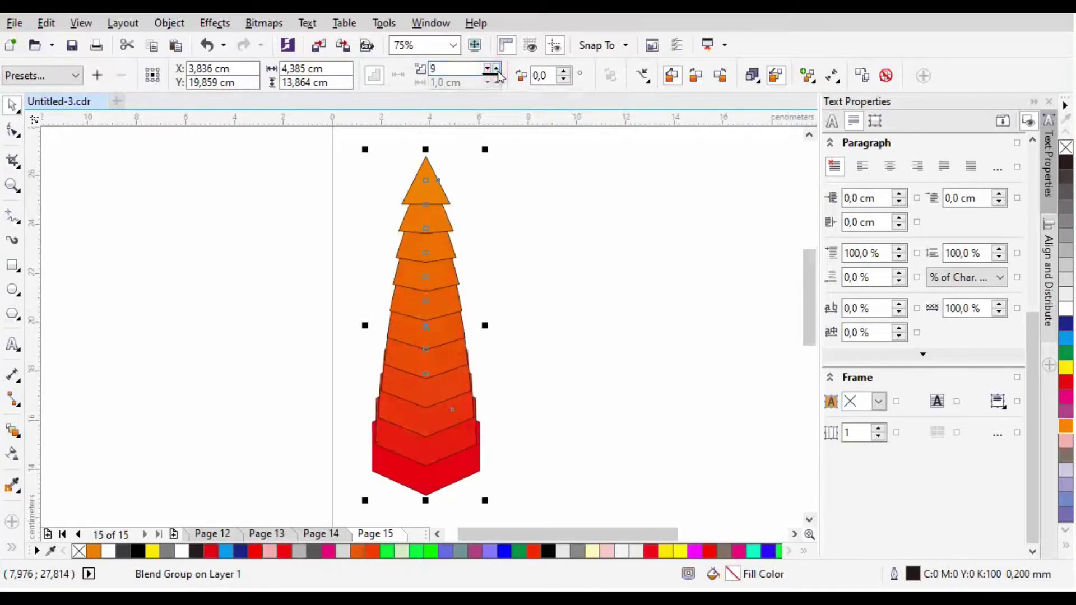
left_click(551, 183)
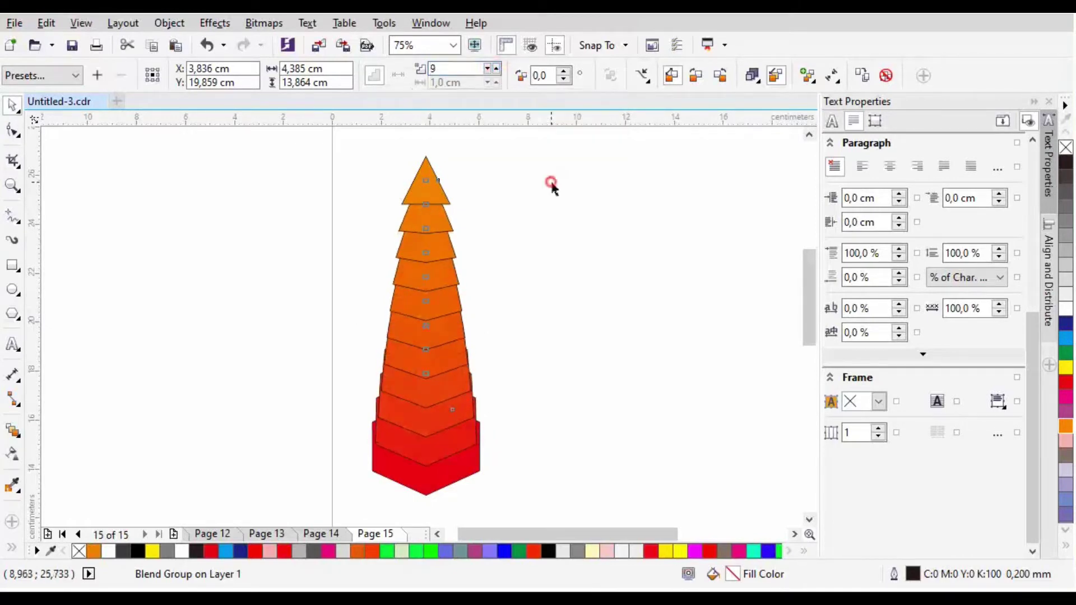
left_click(431, 361)
left_click(543, 336)
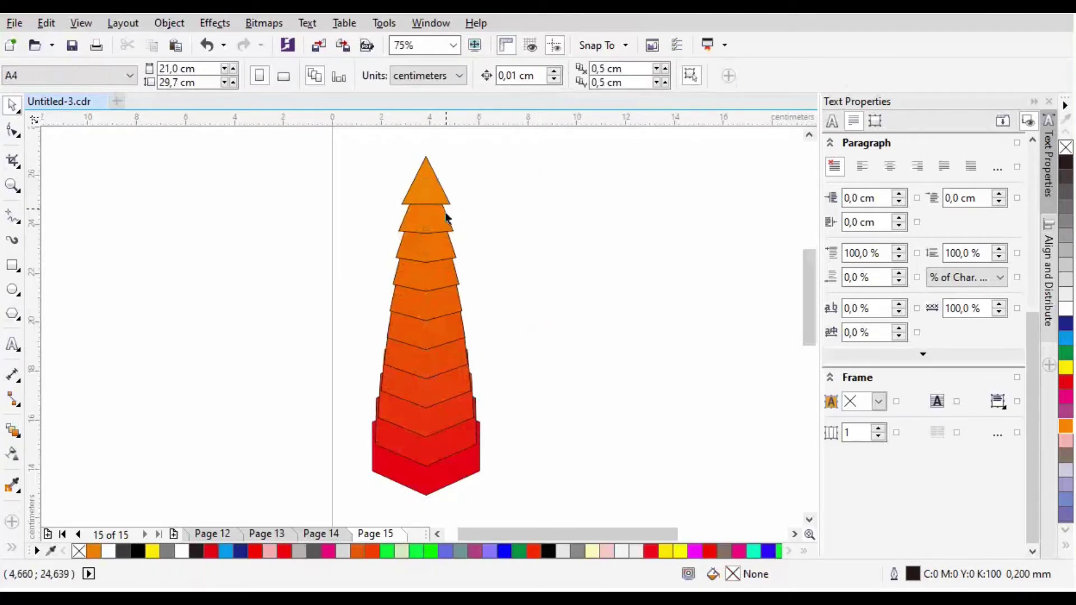
Step: Stretch the red hexagon wider to 171.4% and re-centre it under the triangle
left_click(476, 468)
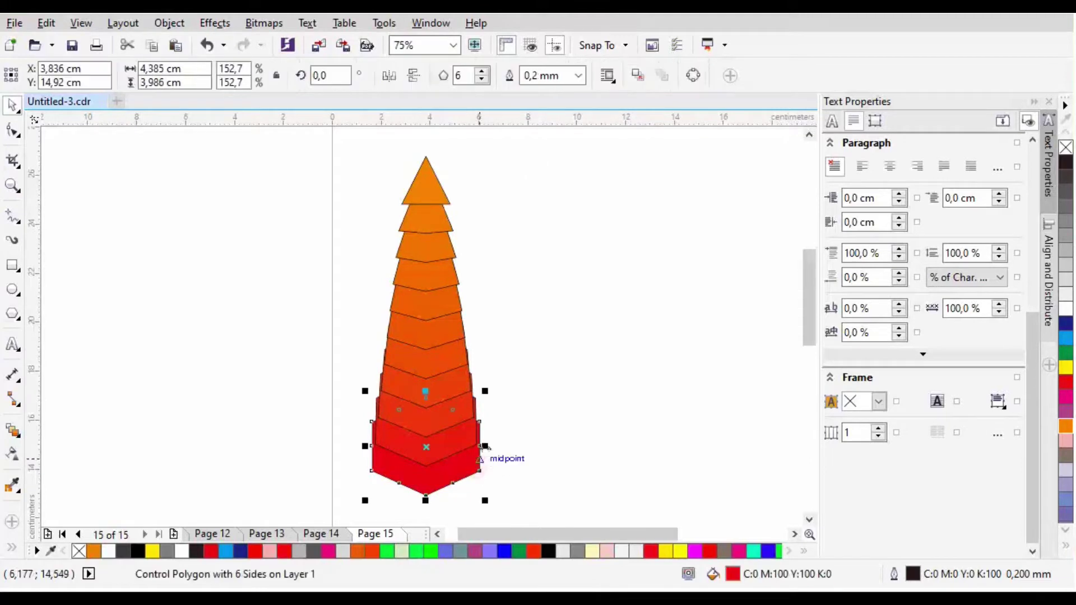
left_click_drag(479, 446, 498, 447)
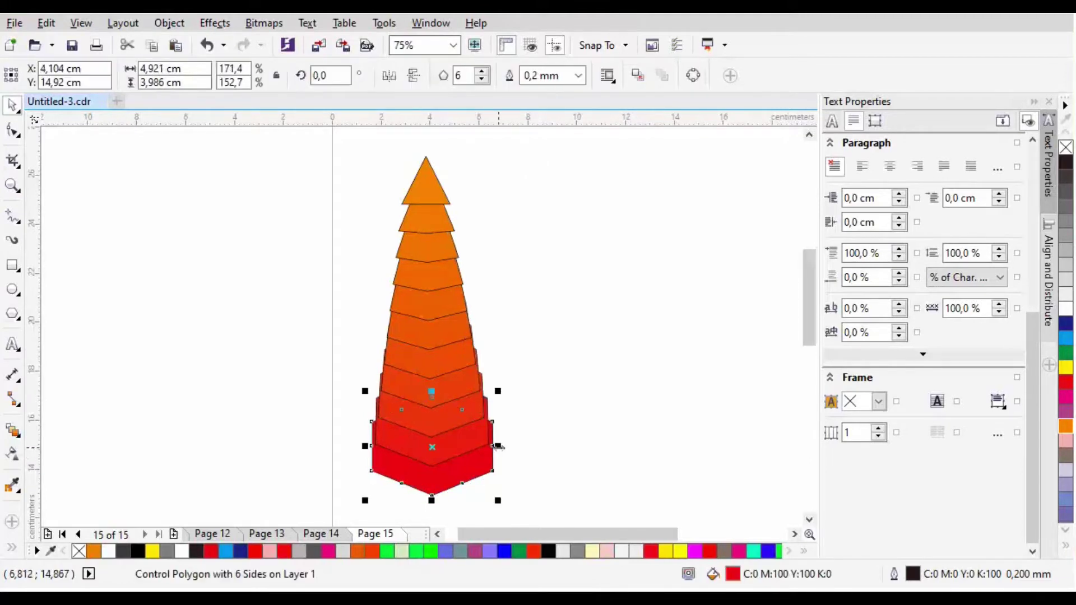
left_click(440, 191, "shift")
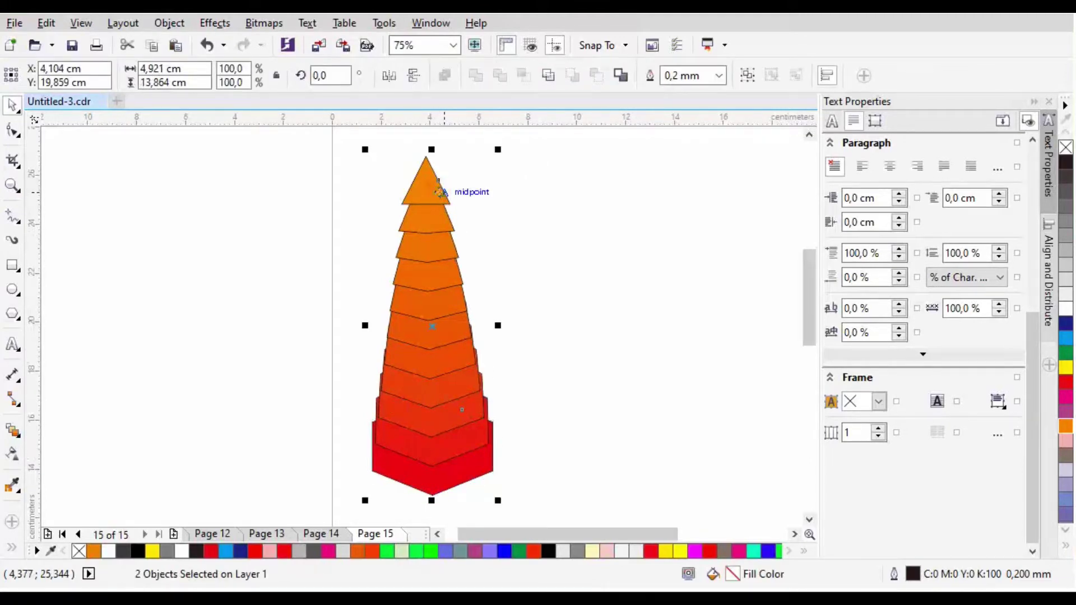
key("c")
left_click(530, 265)
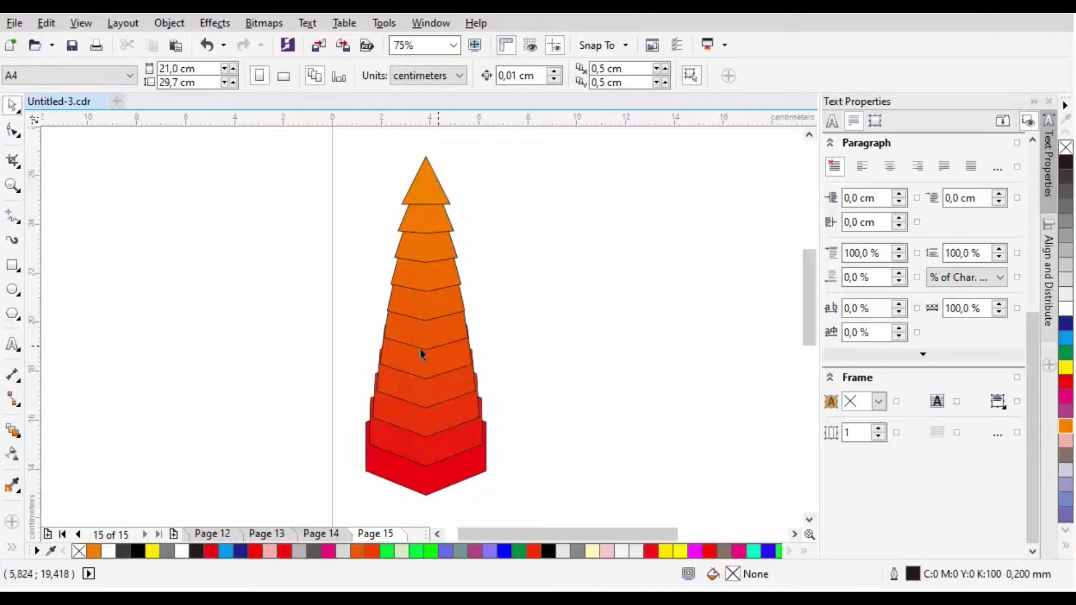
Step: Draw a circle to the right of the tower with the Ellipse tool
left_click_drag(600, 535, 667, 537)
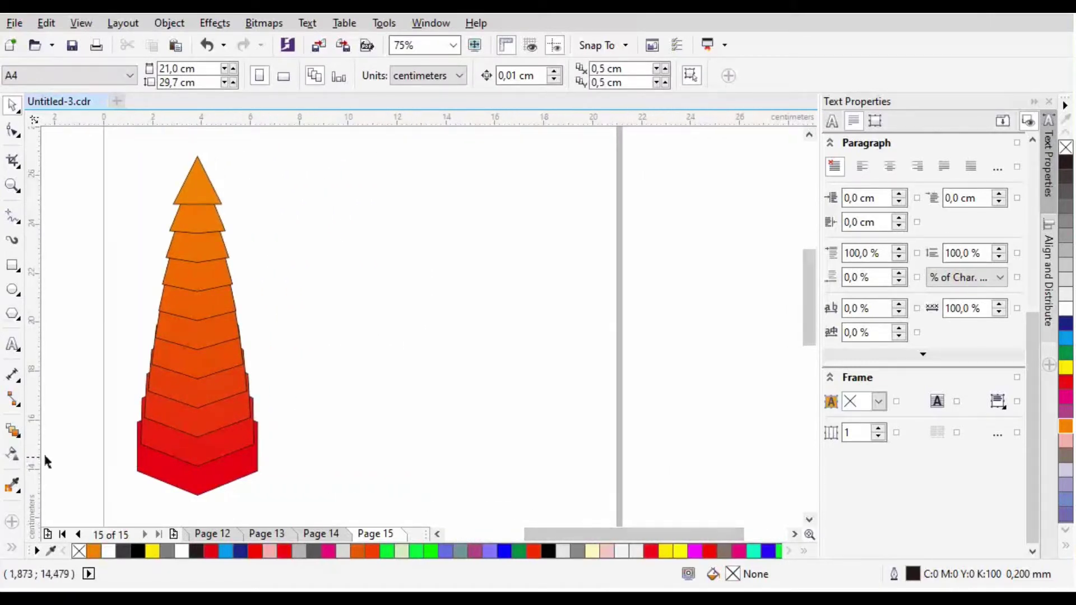
left_click(13, 433)
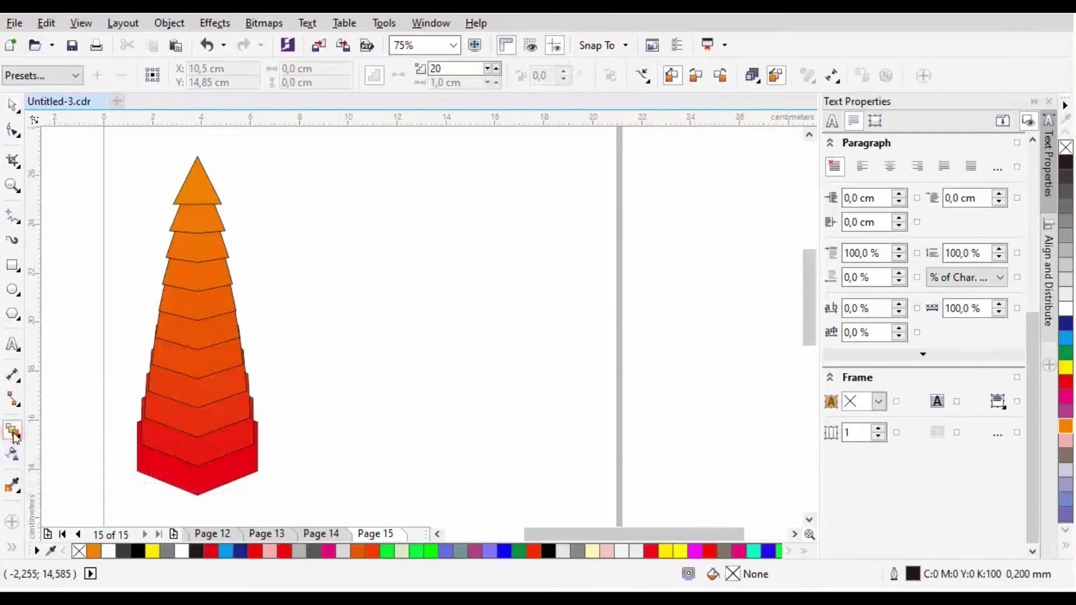
left_click(13, 290)
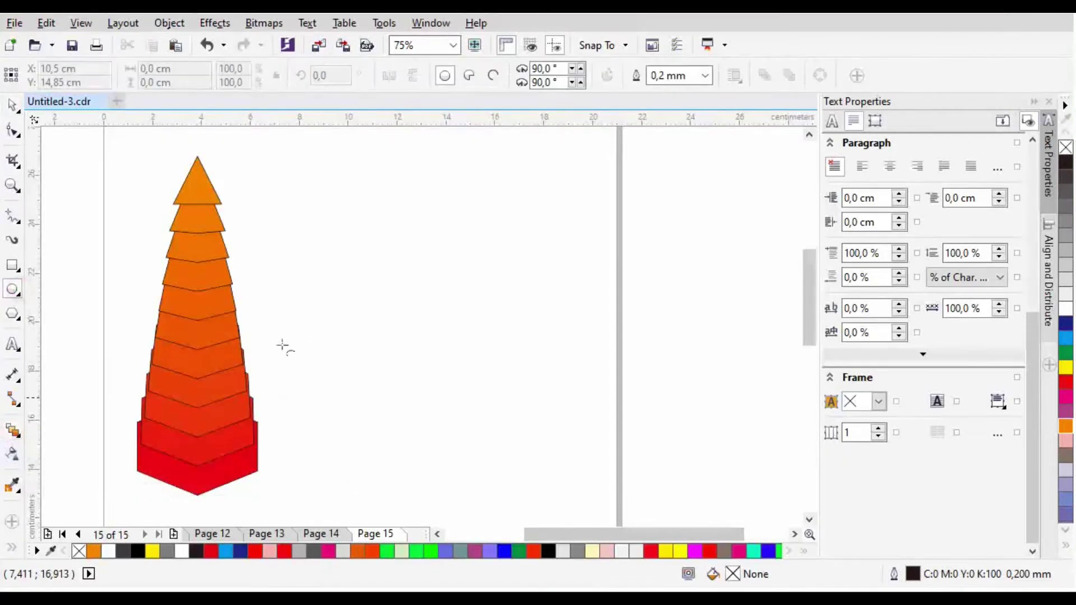
mouse_move(270, 303)
left_mouse_down()
mouse_move(300, 355)
mouse_move(356, 382)
left_mouse_up()
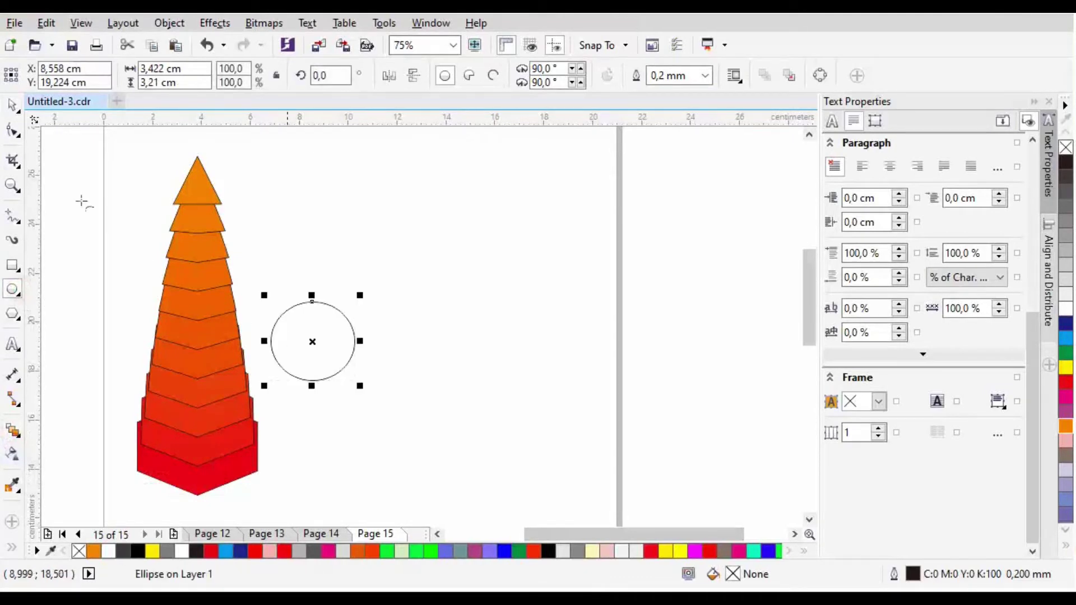
Step: Copy the circle to the upper right and shrink the copy to 32.5%
left_click(13, 105)
mouse_move(319, 333)
left_mouse_down()
mouse_move(569, 261)
mouse_move(572, 207)
left_mouse_up()
left_click_drag(616, 244, 562, 219)
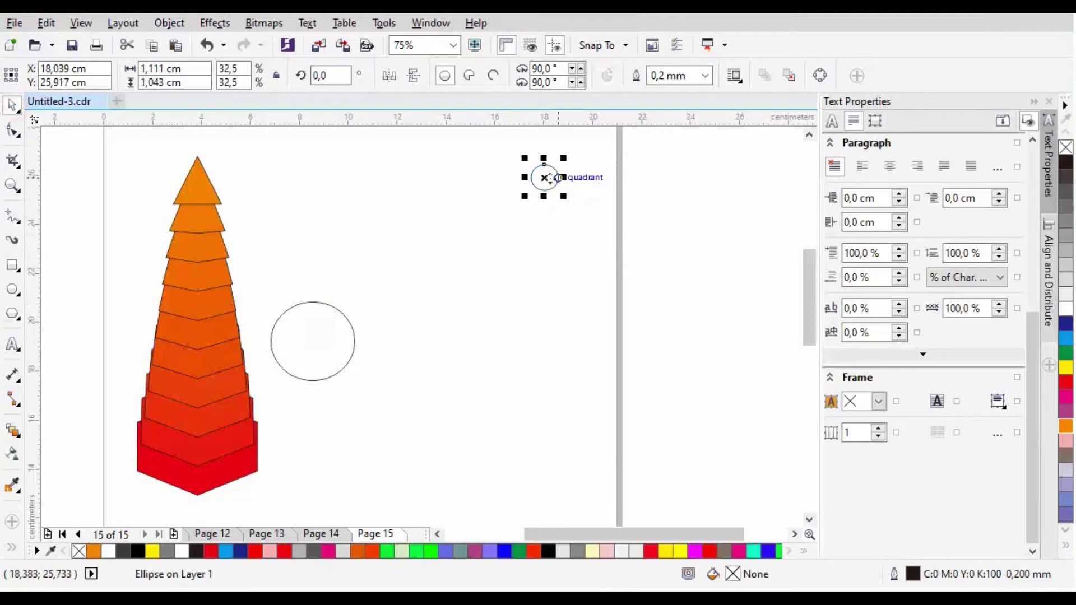
left_click_drag(544, 179, 586, 190)
key("Escape")
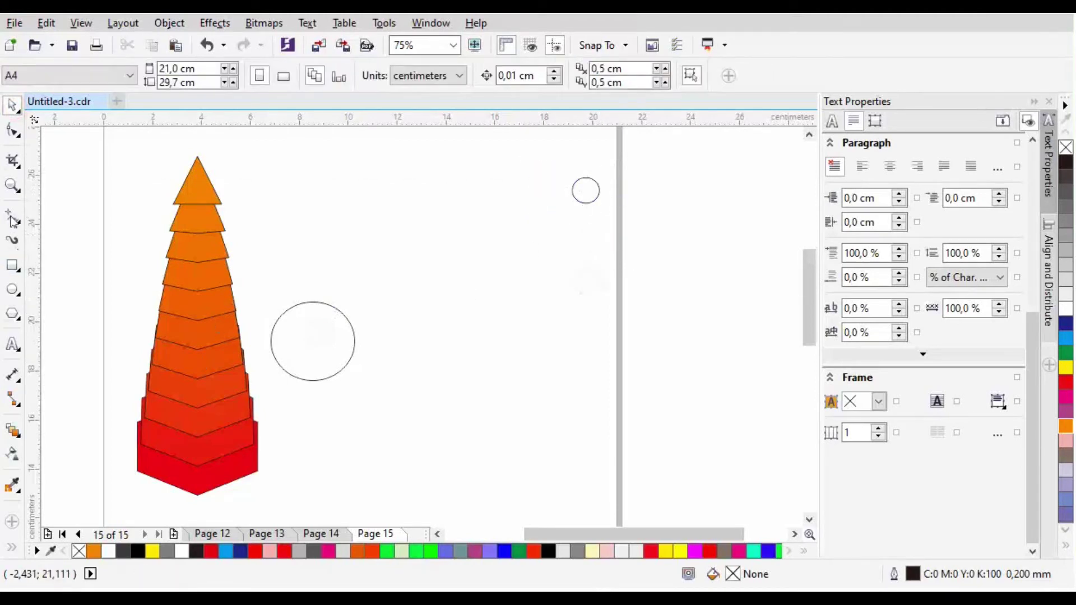
Step: Fill the small end circle green and the large start circle yellow
left_click(725, 241)
left_click(1066, 352)
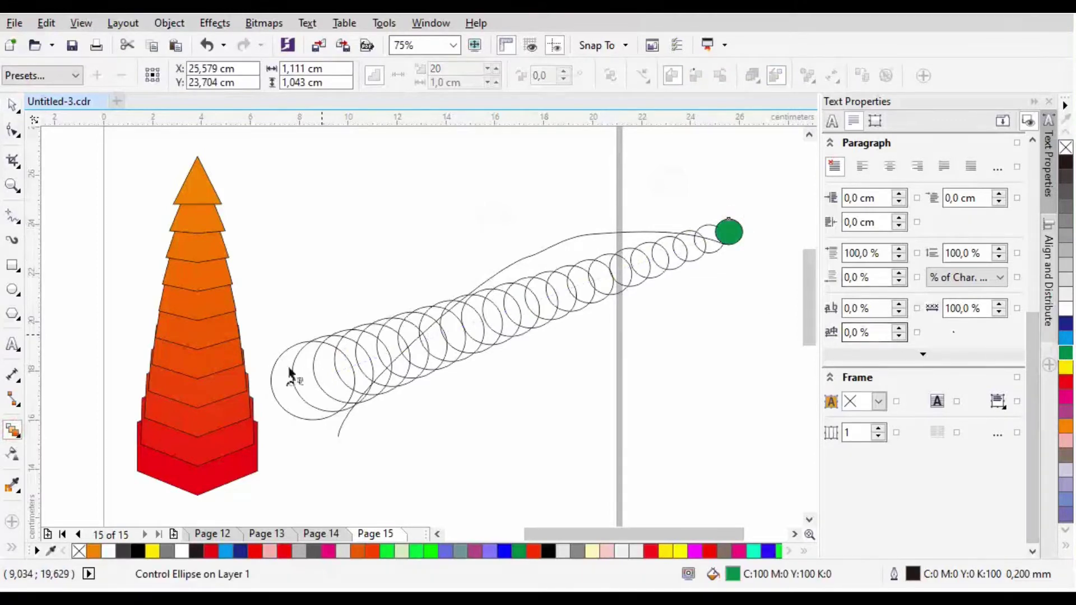
left_click(278, 373)
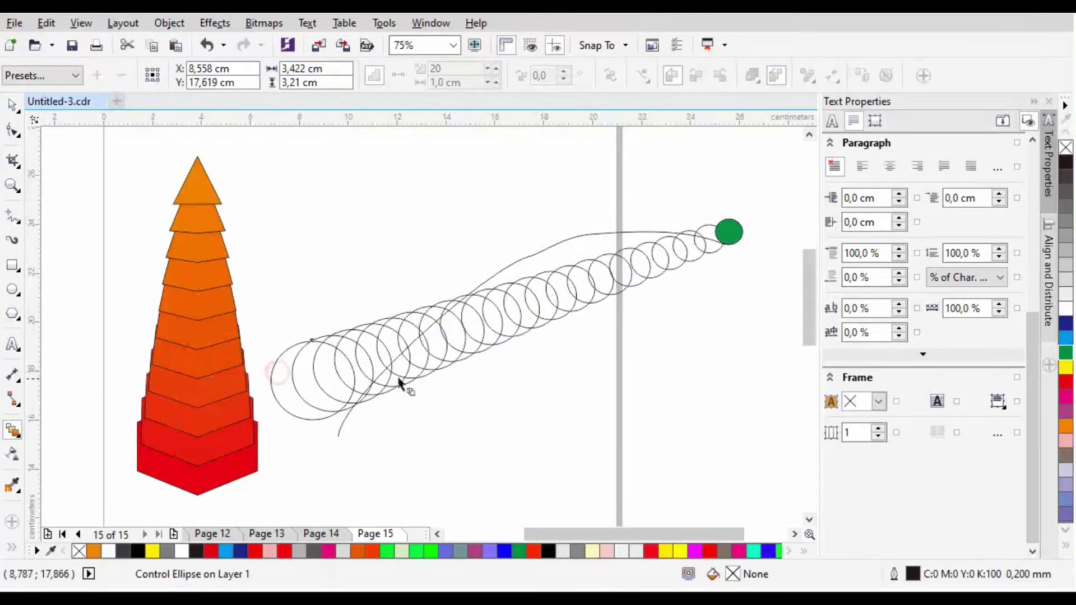
left_click(1065, 324)
left_click(1066, 367)
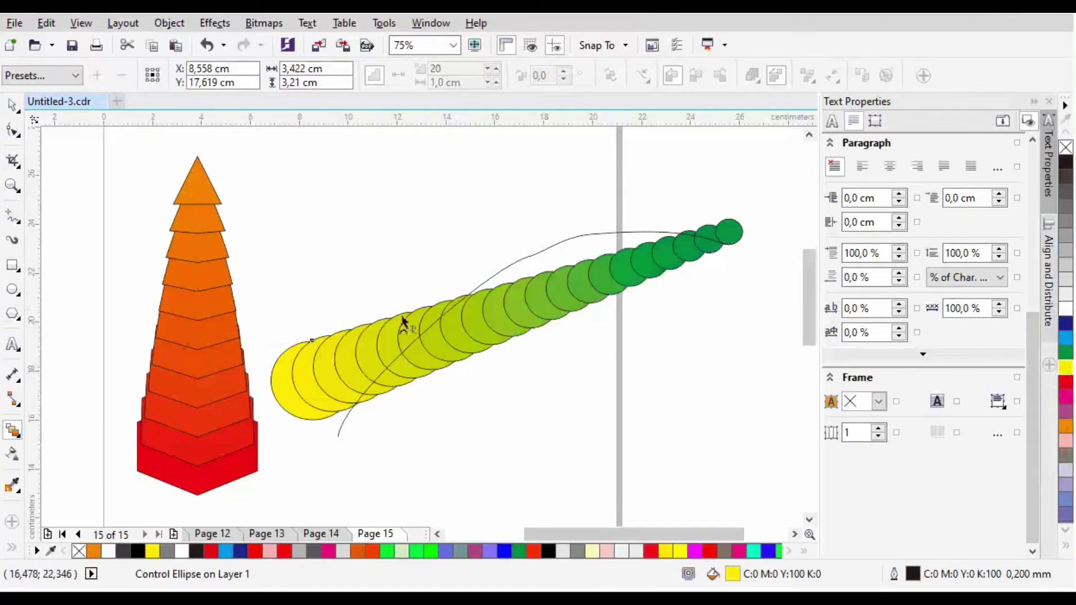
Step: Reselect the yellow and green end circles, then select the whole circle blend
left_click(312, 340)
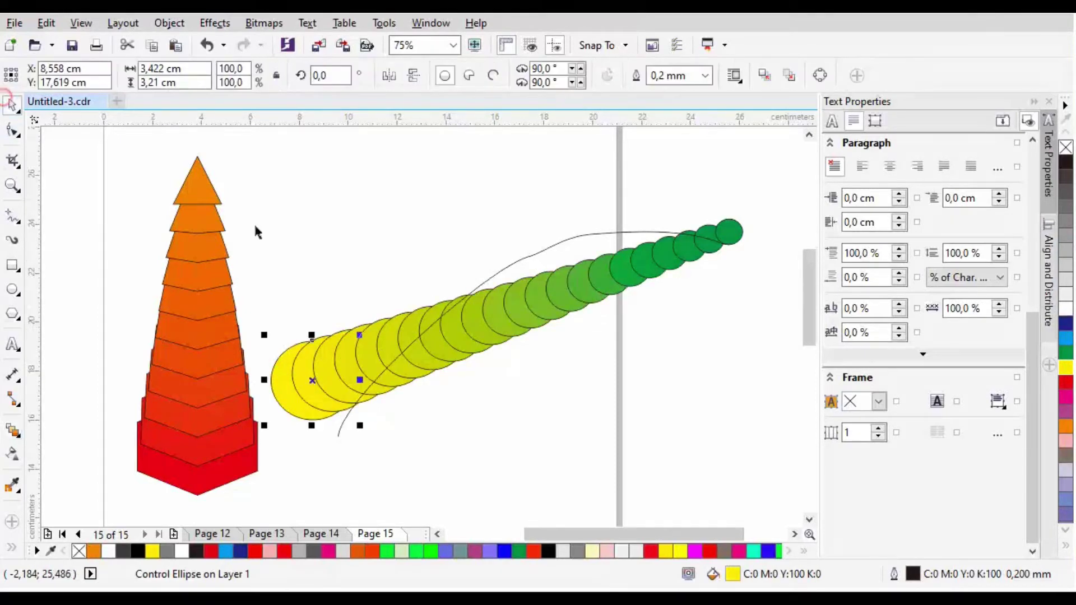
key("Escape")
left_click(281, 374)
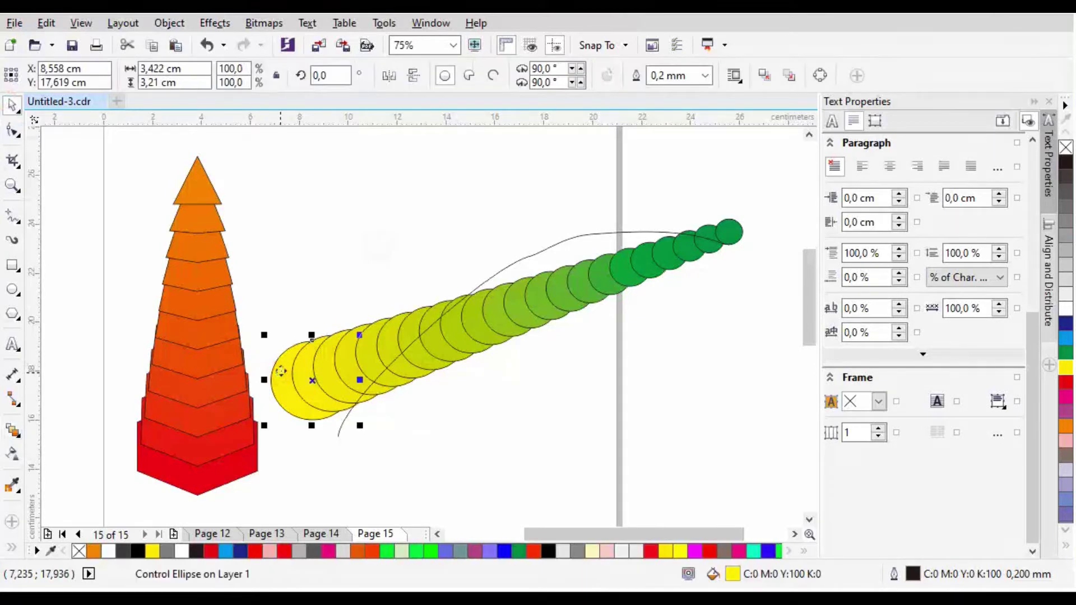
left_click(741, 225)
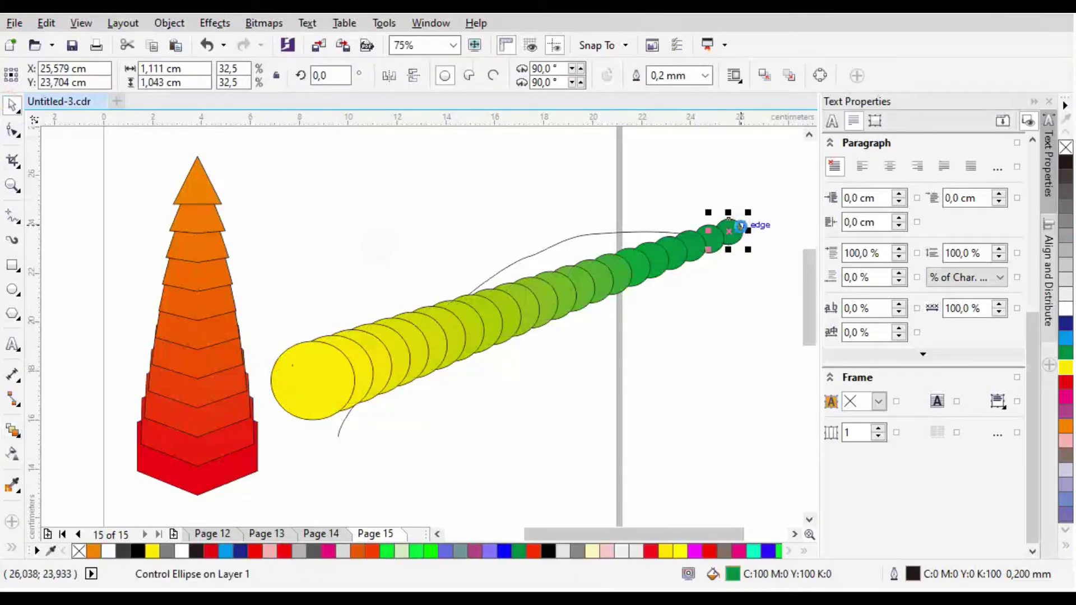
left_click(754, 259)
left_click(666, 258)
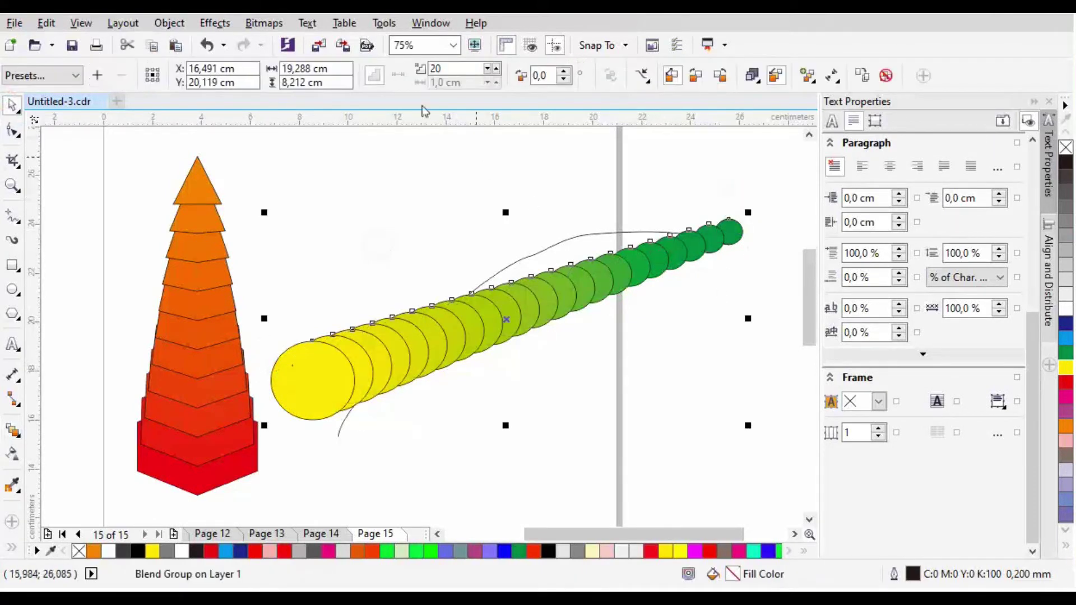
left_click(307, 22)
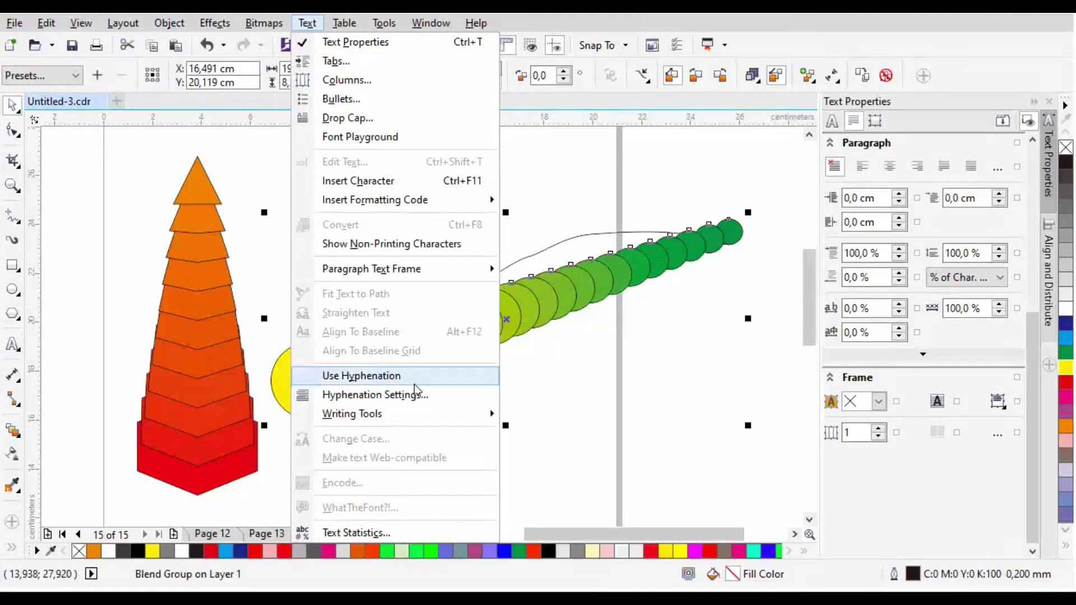
left_click(416, 385)
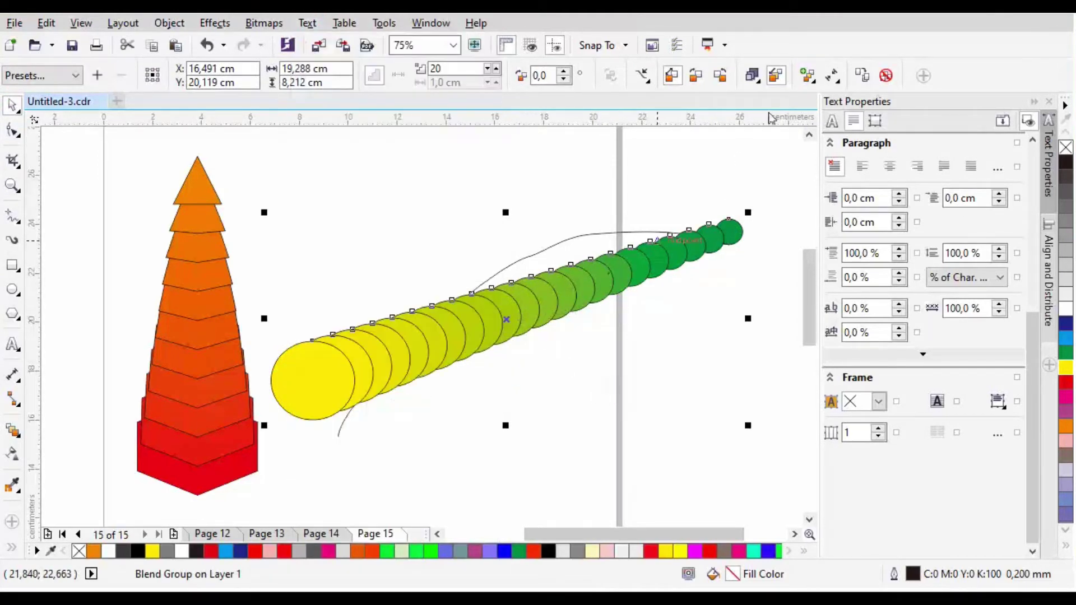
Step: Unlink object acceleration and slide it left so circles crowd toward green
left_click(758, 76)
left_click(926, 152)
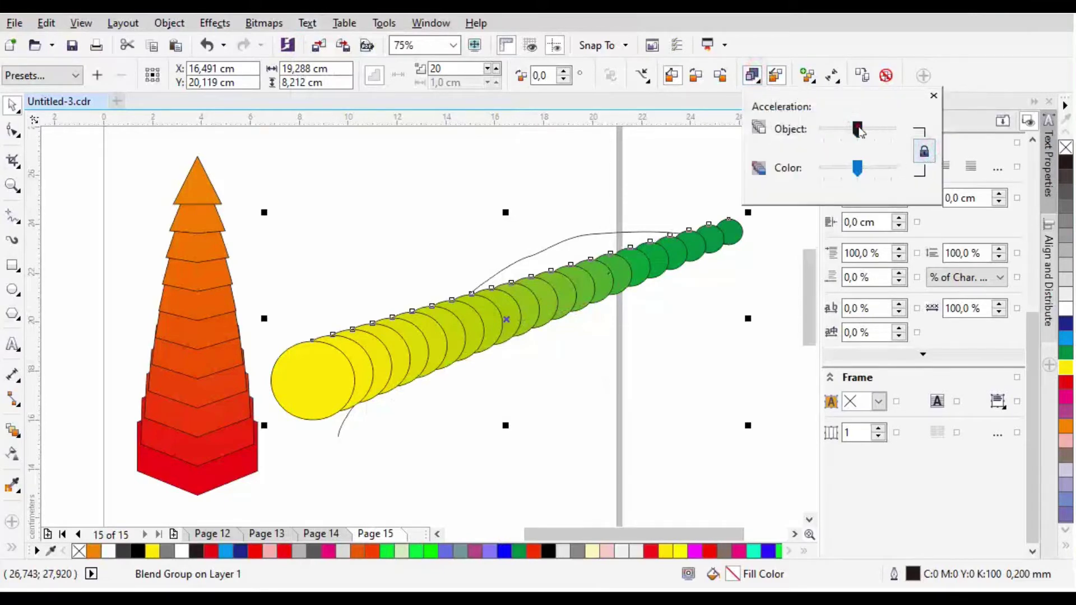
left_click_drag(857, 129, 848, 130)
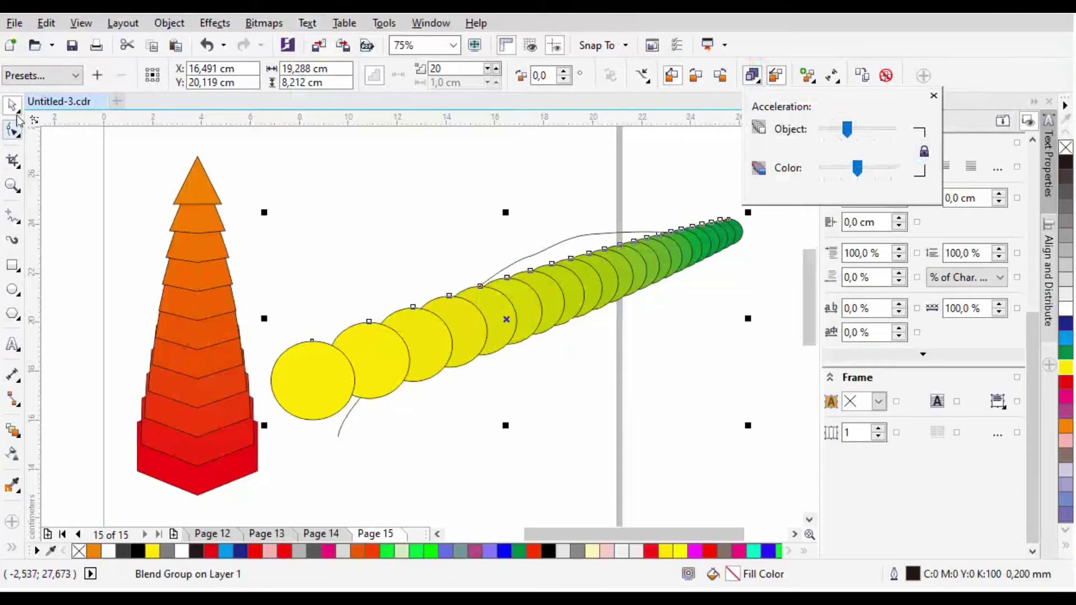
left_click(372, 188)
Step: Shrink the green end circle further
left_click(756, 234)
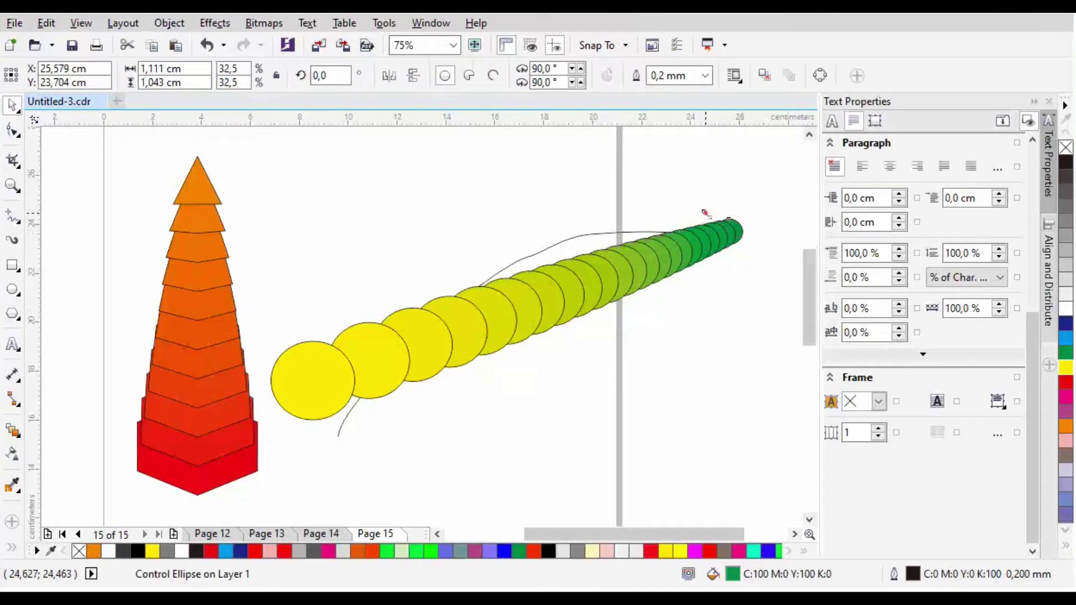
left_click_drag(705, 214, 715, 219)
left_click(681, 210)
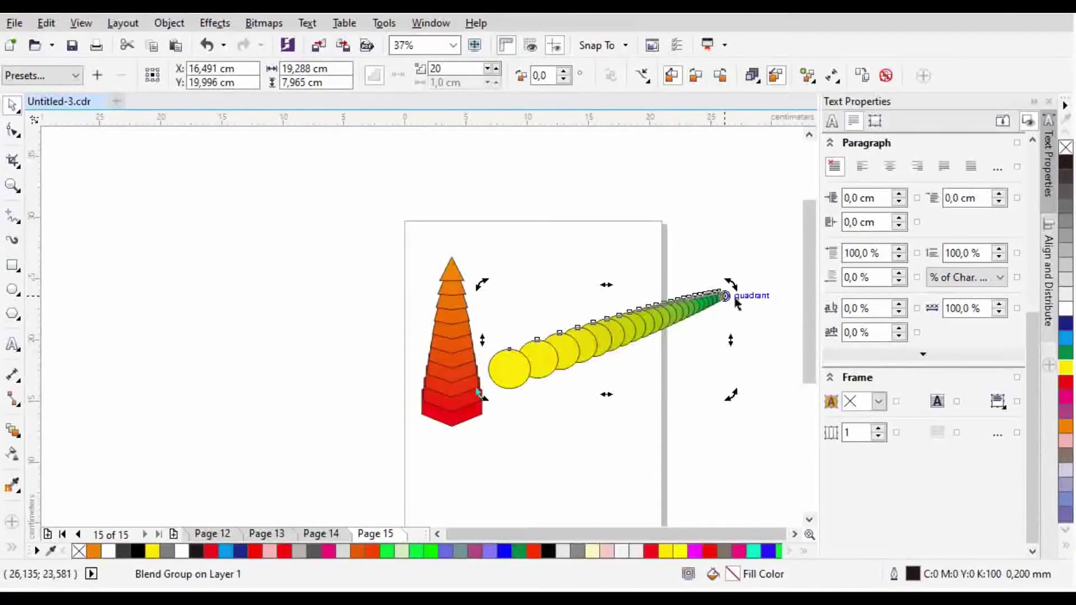
Step: Add a second blended row of circles from the yellow start circle
scroll(729, 297, "up", 3)
scroll(651, 294, "up", 3)
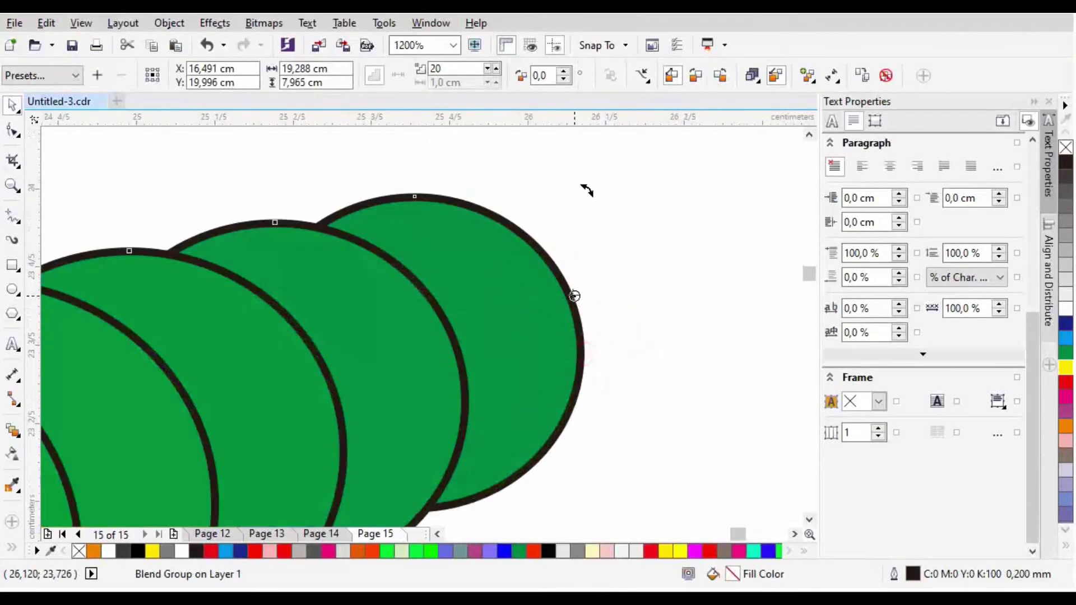
scroll(601, 301, "down", 2)
scroll(611, 309, "down", 2)
scroll(611, 308, "down", 1)
left_click(649, 365)
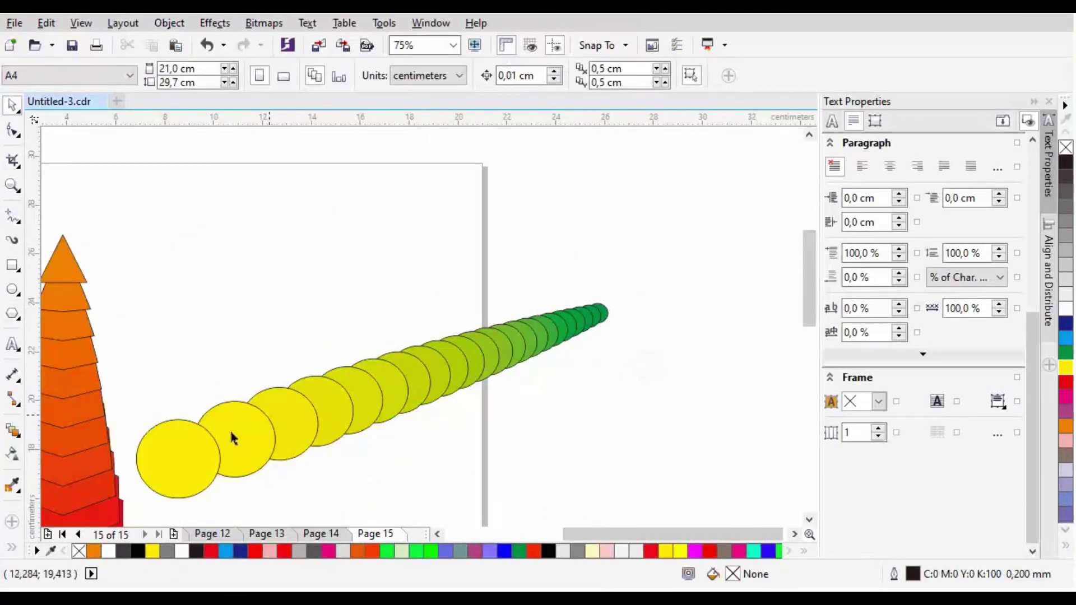
left_click(177, 457)
key("F3")
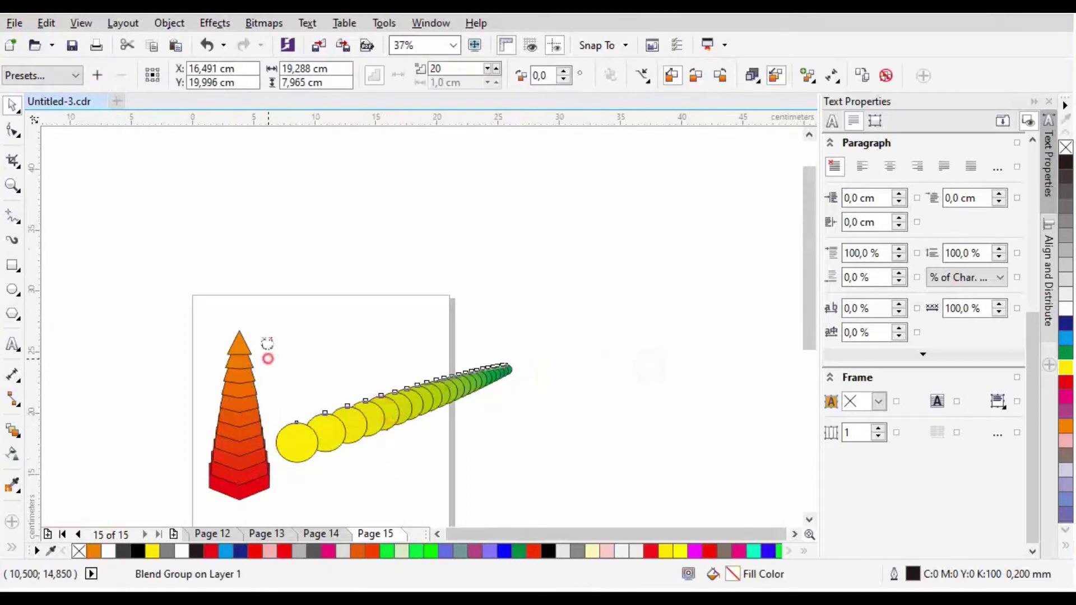
left_click_drag(268, 344, 610, 367)
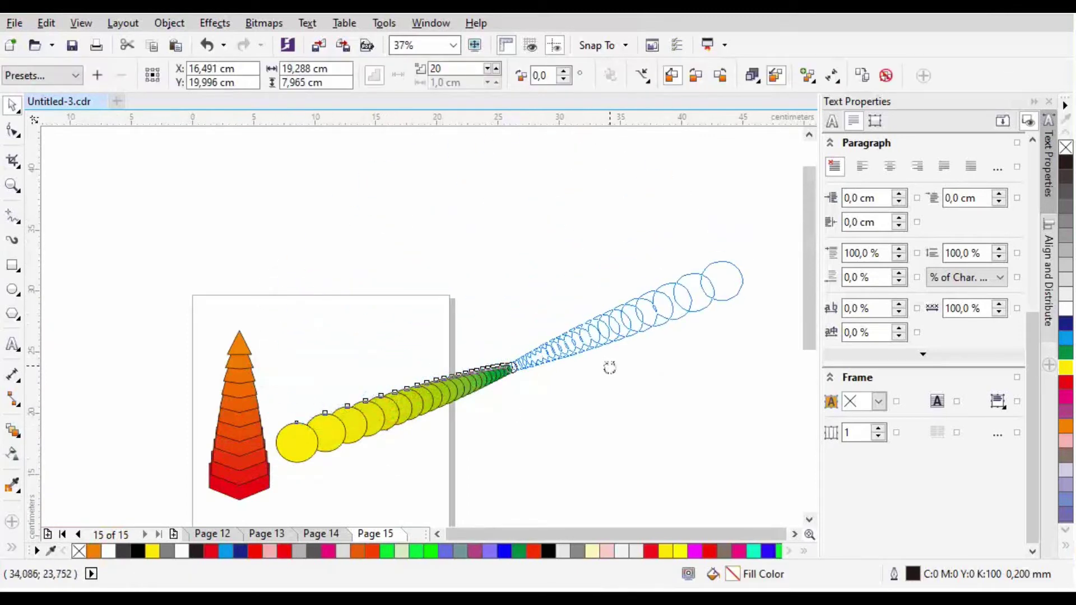
mouse_move(610, 365)
left_mouse_down()
mouse_move(367, 259)
mouse_move(327, 329)
left_mouse_up()
Step: Rotate the new circle blend around the green end to form the spiralling disc
scroll(327, 330, "up", 2)
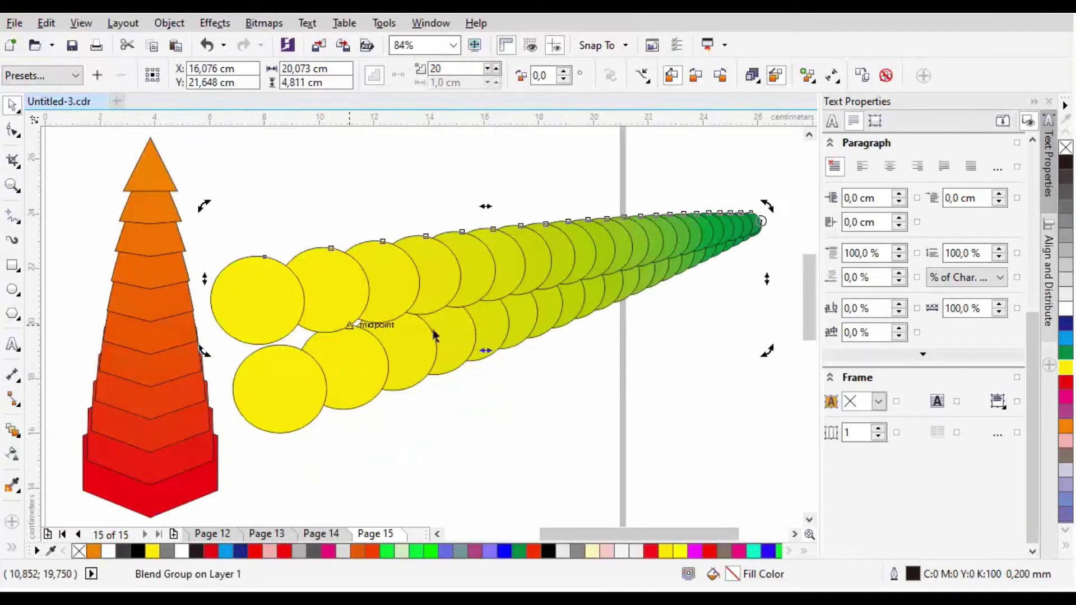
left_click_drag(204, 205, 296, 167)
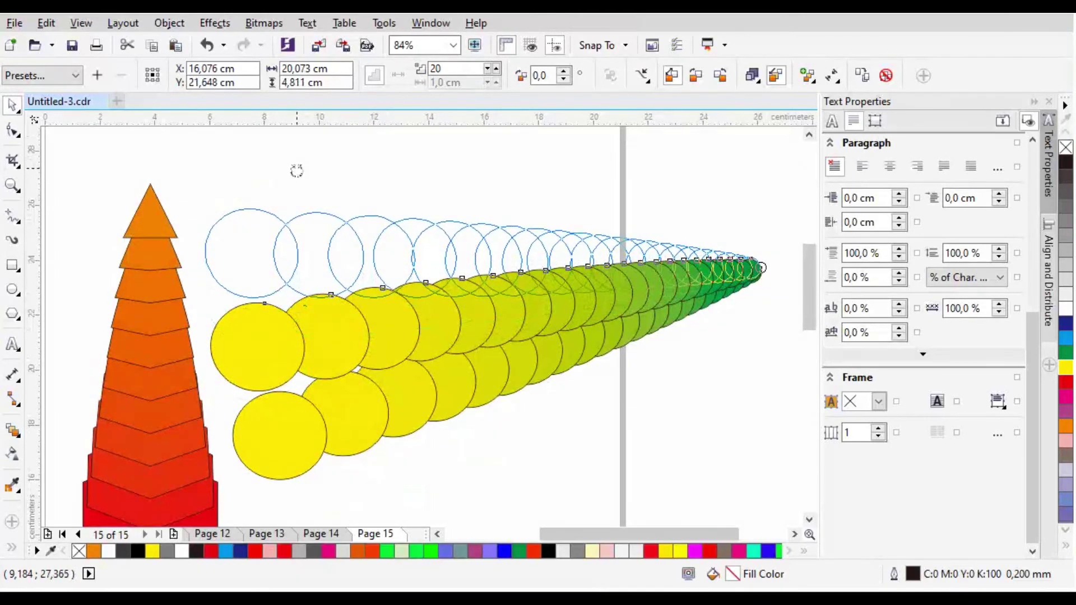
left_click_drag(296, 167, 300, 175)
mouse_move(200, 307)
left_mouse_down()
mouse_move(134, 359)
mouse_move(149, 360)
mouse_move(79, 311)
left_mouse_up()
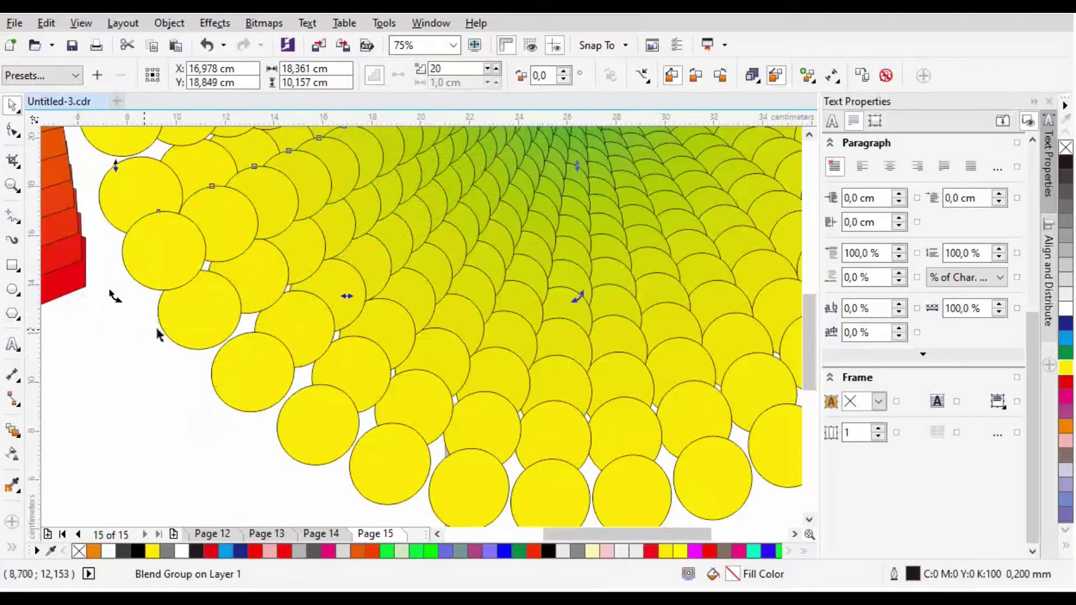
scroll(158, 334, "down", 2)
scroll(156, 321, "down", 1)
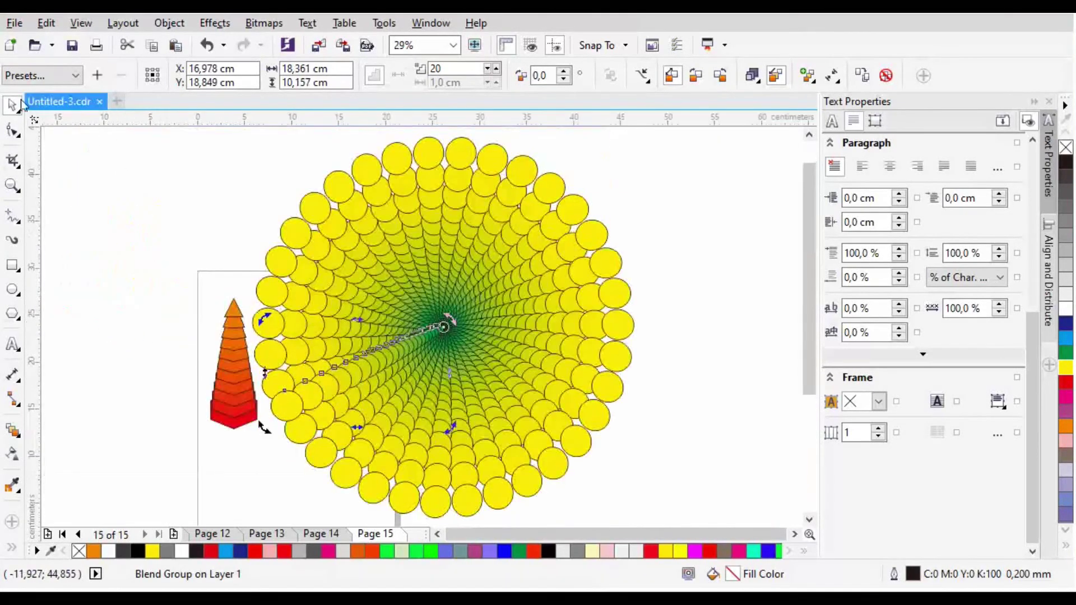
left_click(129, 196)
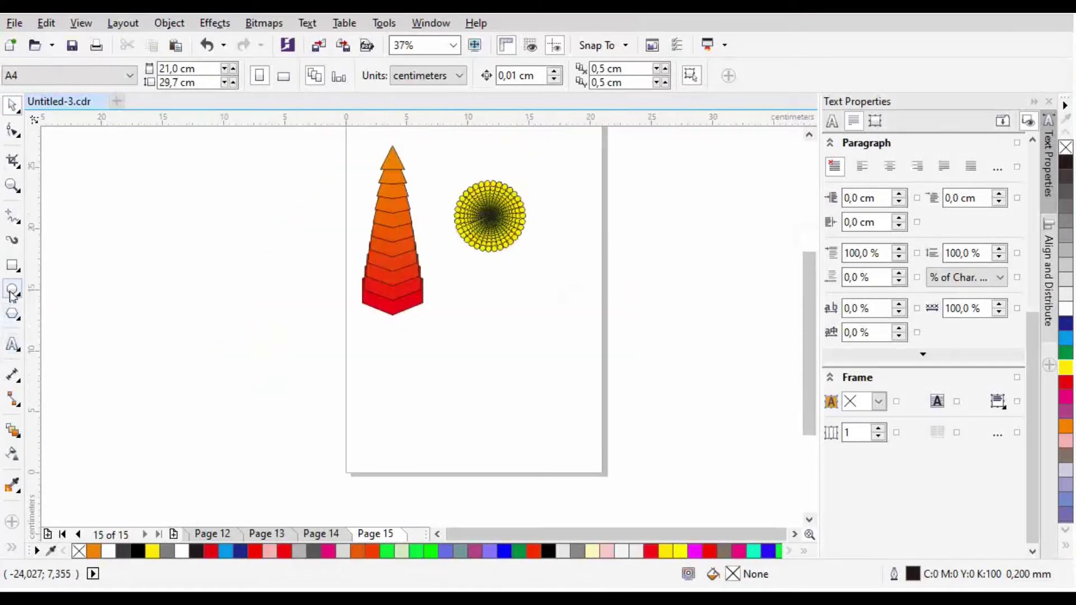
left_click(11, 291)
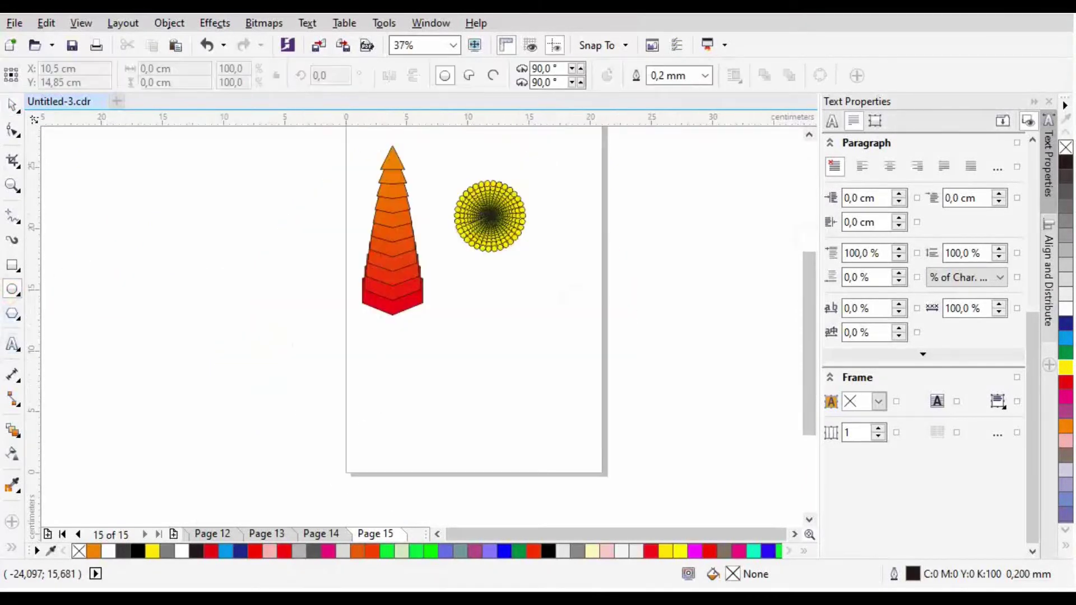
Step: Draw two 3-sided triangles below the tower and tilt the right one slightly
key("y")
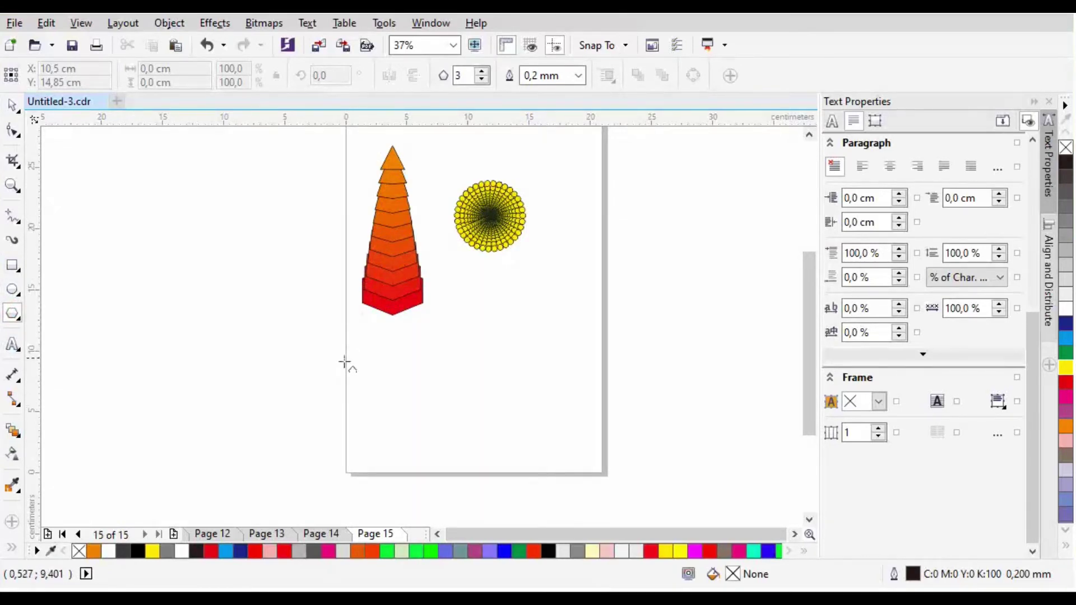
mouse_move(344, 362)
left_mouse_down()
mouse_move(400, 420)
mouse_move(419, 415)
left_mouse_up()
left_click(401, 420)
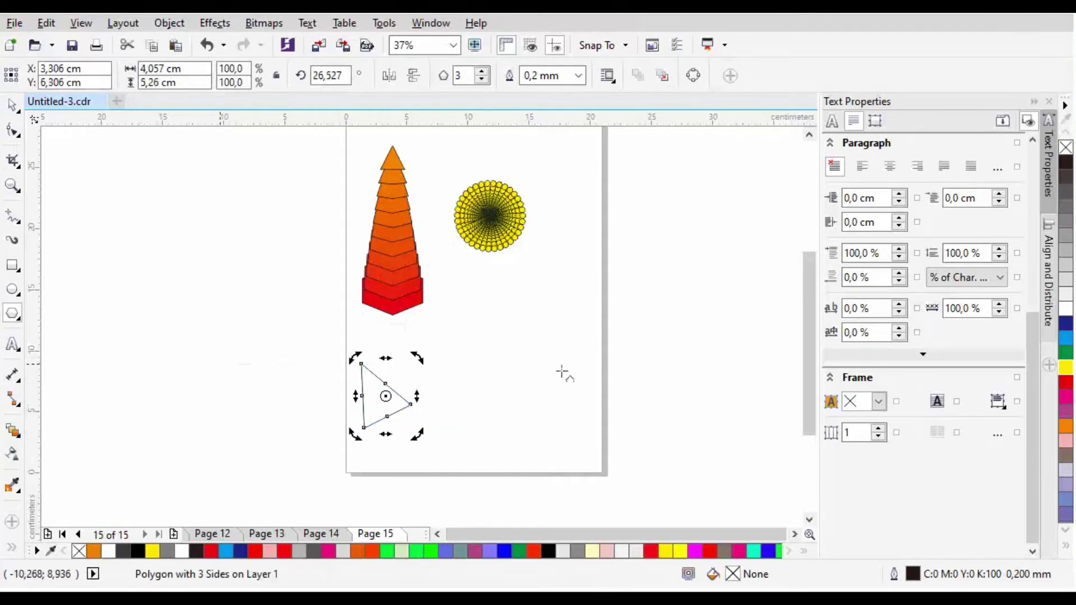
left_click_drag(584, 301, 664, 412)
left_click(623, 343)
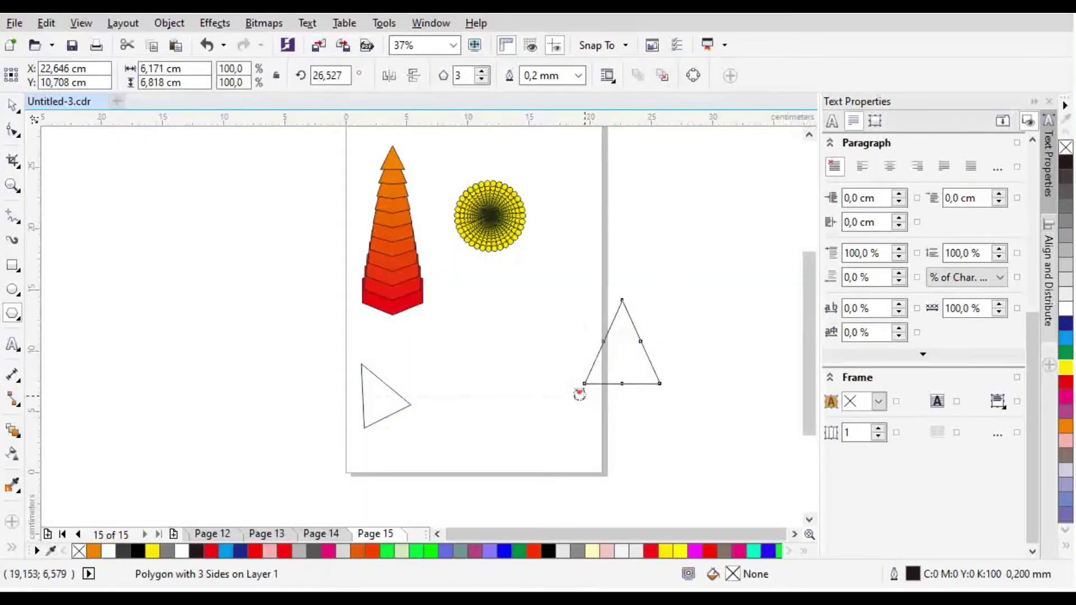
left_click_drag(579, 394, 572, 386)
Step: Blend the left triangle into the right one, bunching the in-between triangles toward one end
left_click(12, 431)
mouse_move(384, 395)
left_mouse_down()
mouse_move(448, 353)
mouse_move(613, 346)
left_mouse_up()
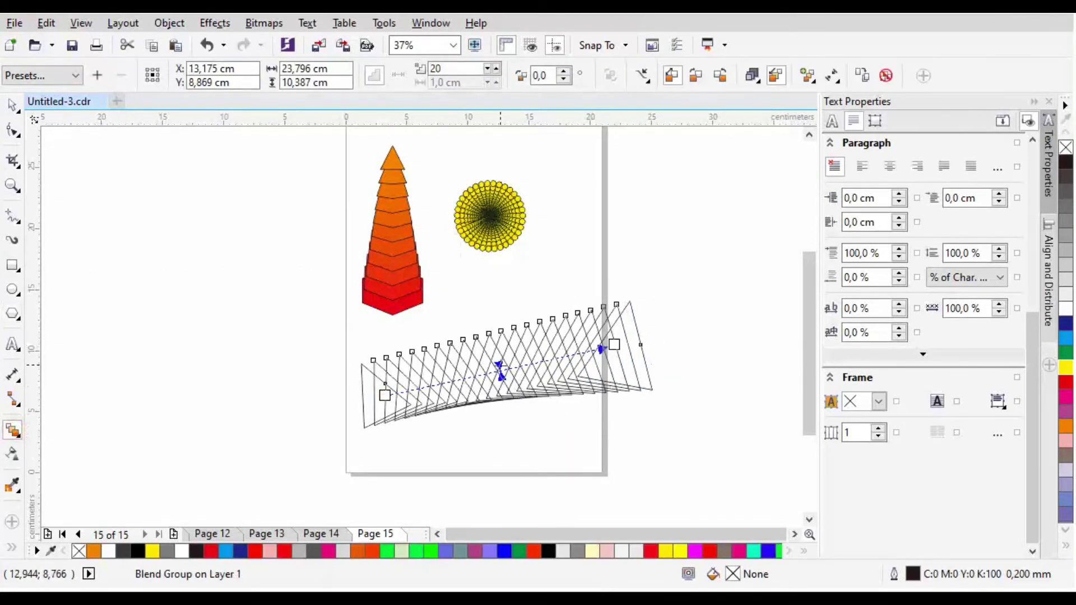
mouse_move(500, 370)
left_mouse_down()
mouse_move(470, 375)
mouse_move(496, 370)
left_mouse_up()
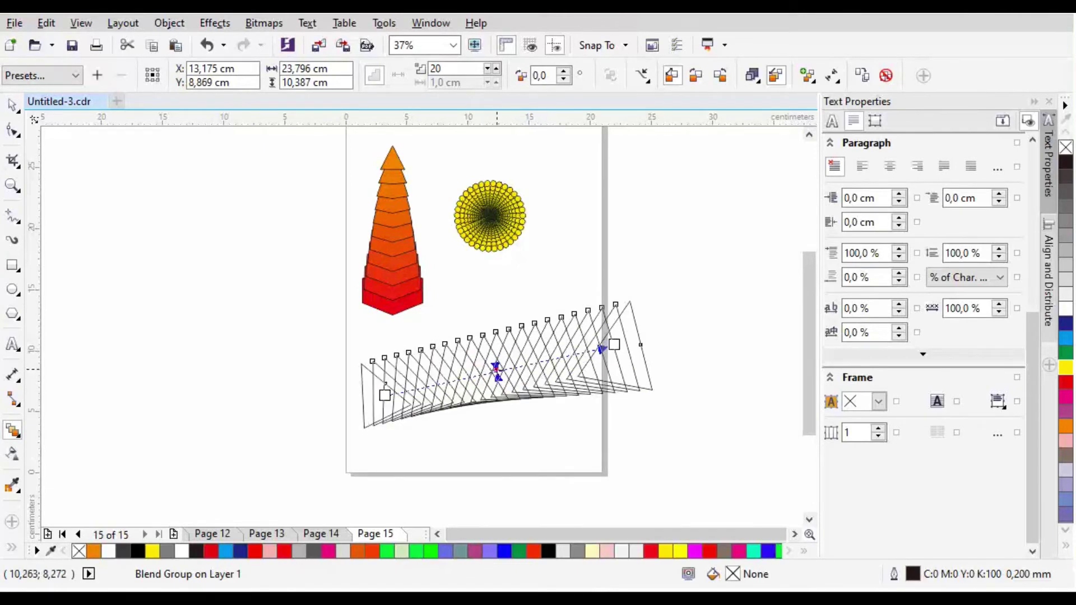
left_click(12, 105)
Step: Fill the blend's right end triangle magenta and the left start triangle black
left_click(195, 224)
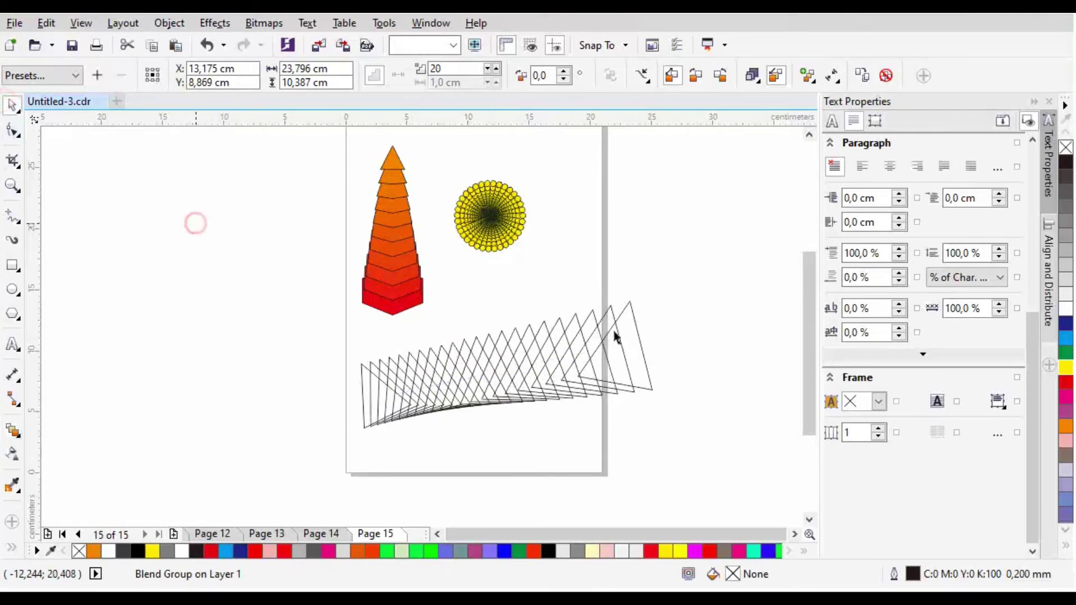
left_click(629, 303)
left_click(1071, 397)
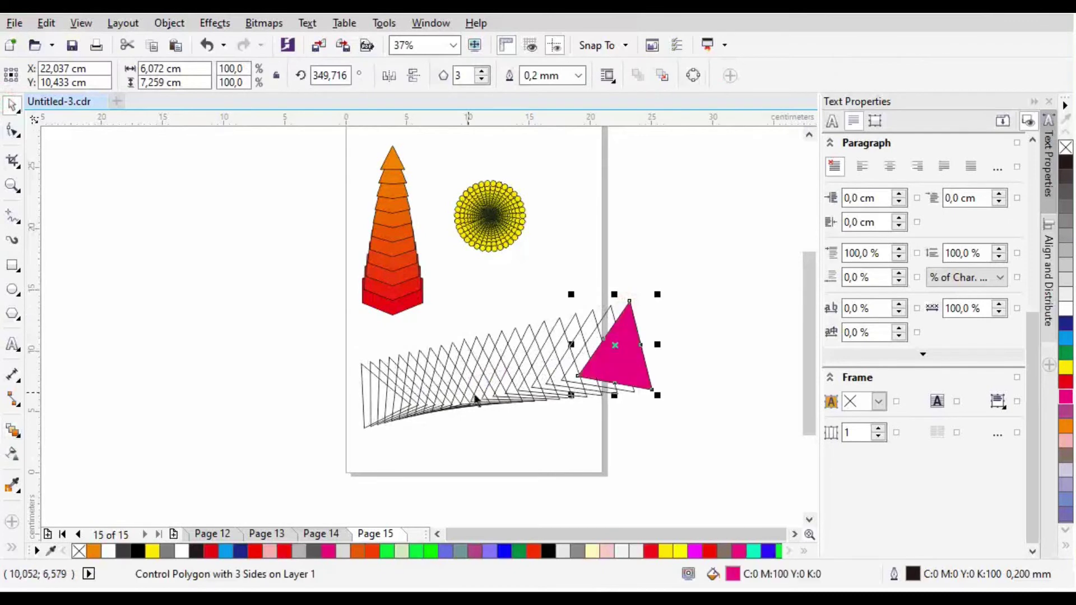
left_click(368, 402)
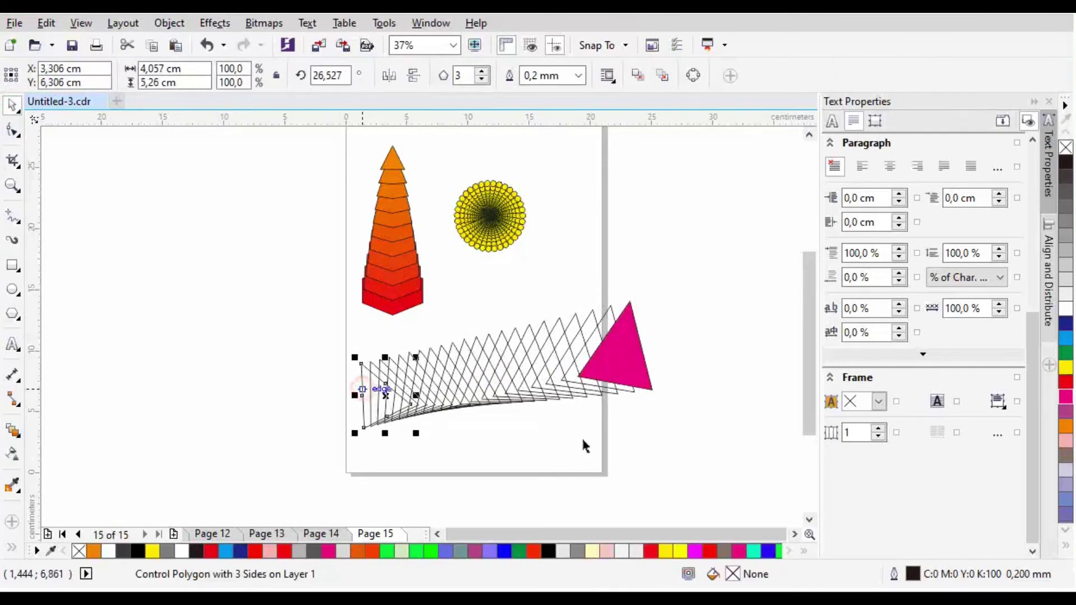
left_click(1066, 338)
left_click(1064, 161)
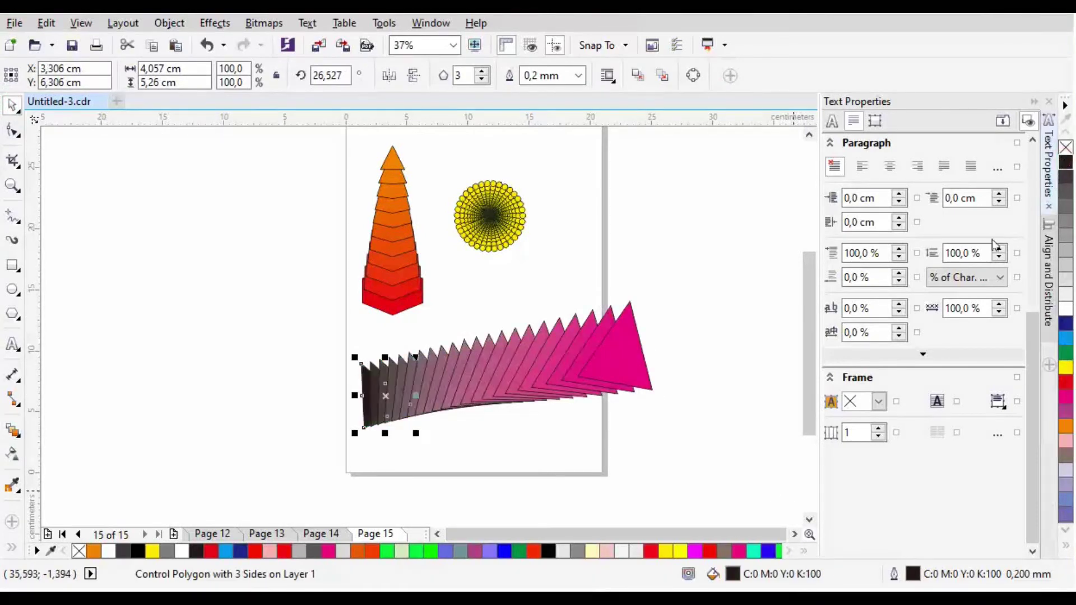
left_click(689, 512)
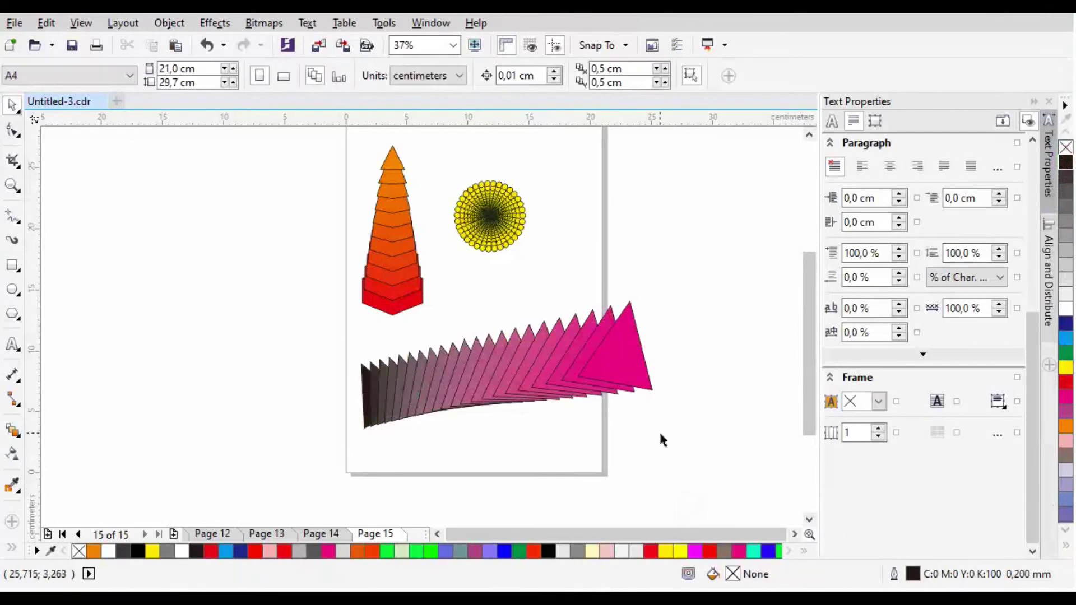
Step: Rotate the magenta end triangle about 10°, then halve and tilt the start triangle
left_click(620, 356)
left_click_drag(655, 402, 655, 408)
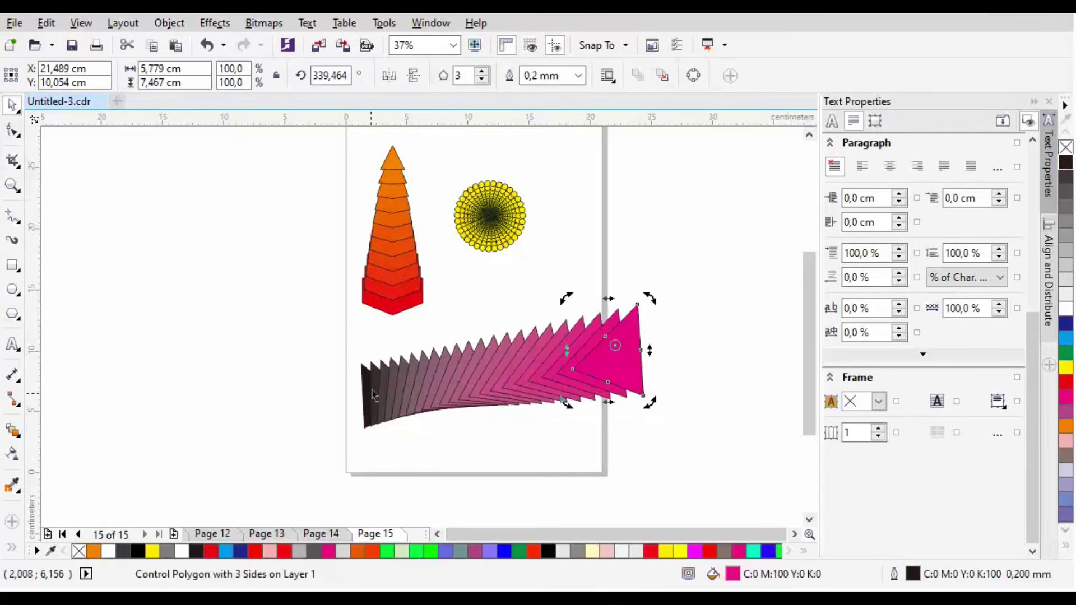
left_click(361, 365)
mouse_move(355, 357)
left_mouse_down()
mouse_move(378, 387)
mouse_move(422, 363)
left_mouse_up()
left_click(391, 405)
scroll(390, 405, "up", 2)
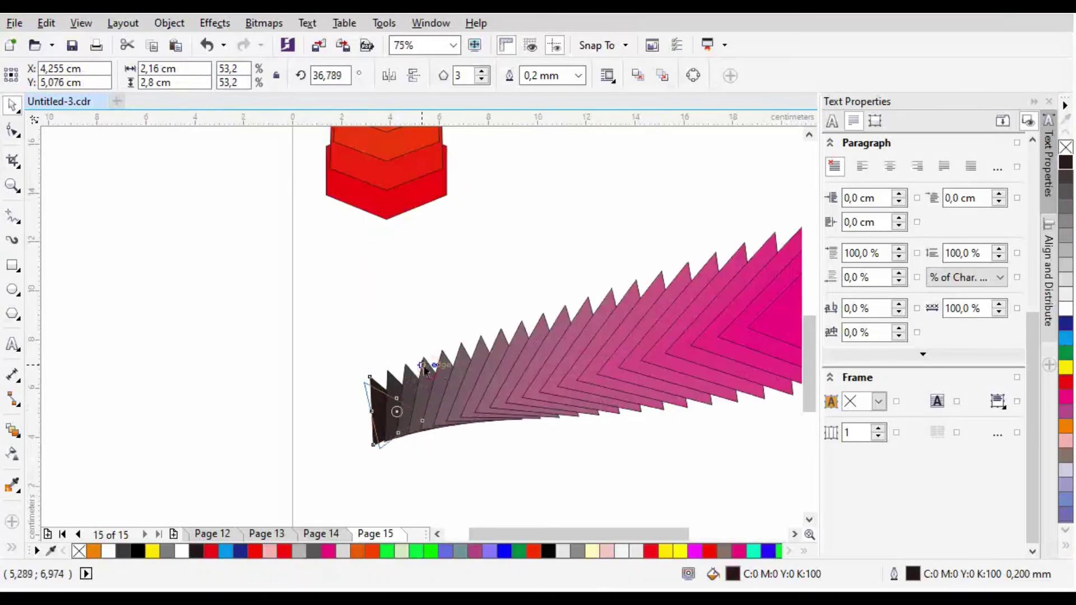
scroll(504, 422, "down", 2)
scroll(504, 421, "down", 2)
left_click(615, 432)
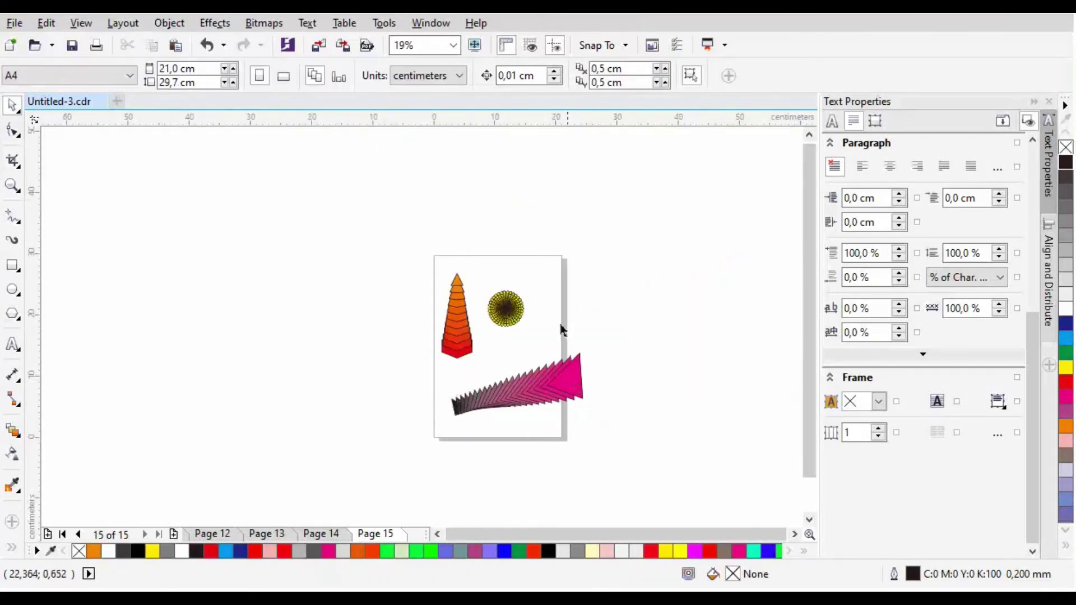
Step: Raise the triangle blend to 31 steps
left_click(577, 379)
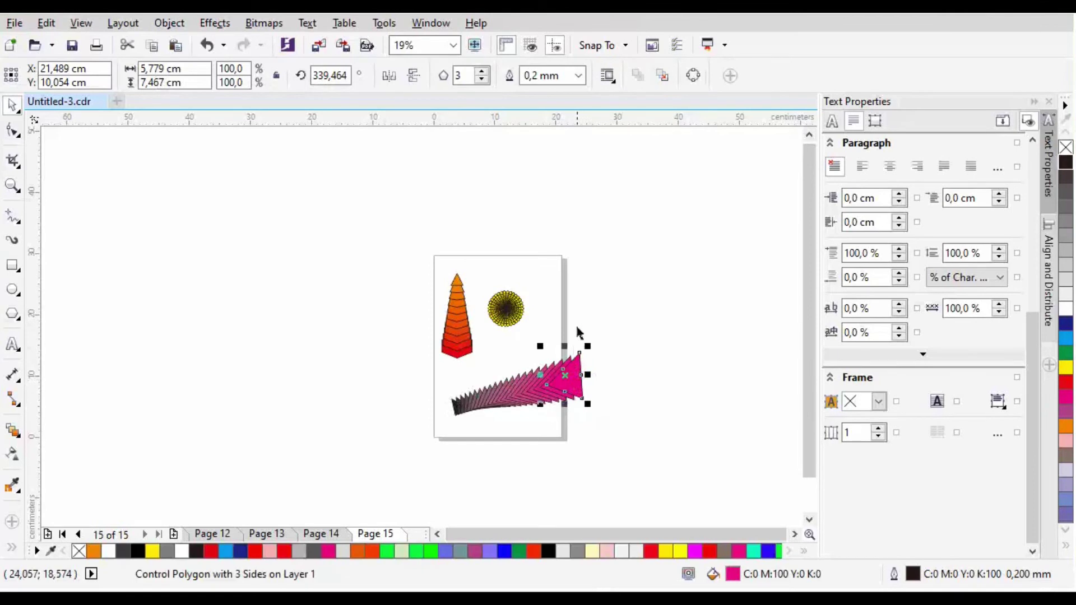
left_click(521, 409)
left_click(496, 68)
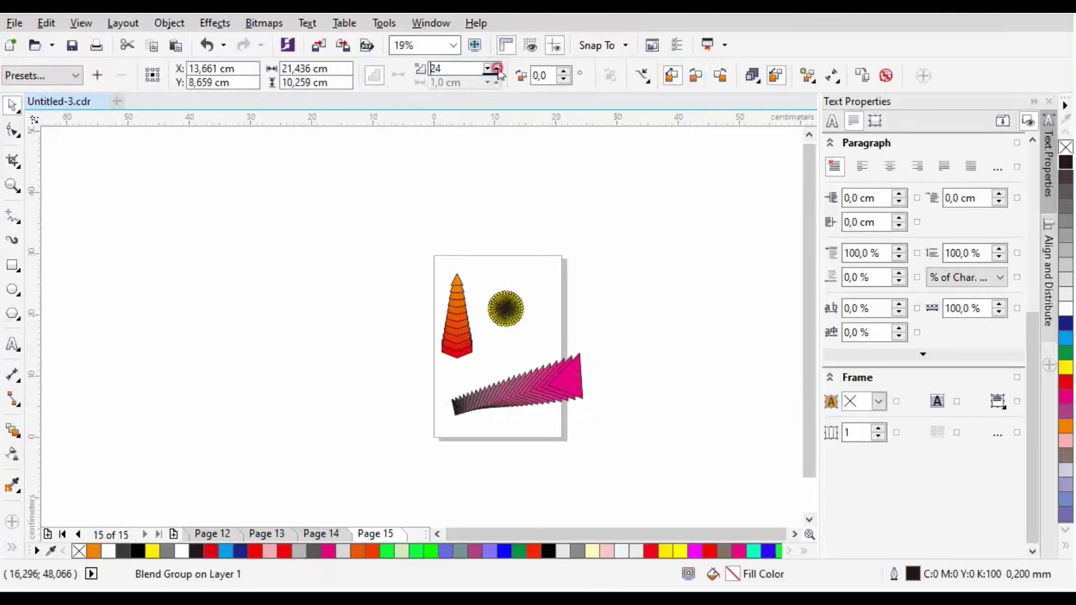
left_click(596, 293)
scroll(477, 410, "up", 2)
Step: Adjust the blend's object acceleration to spread the triangles toward the magenta end
left_click(478, 409)
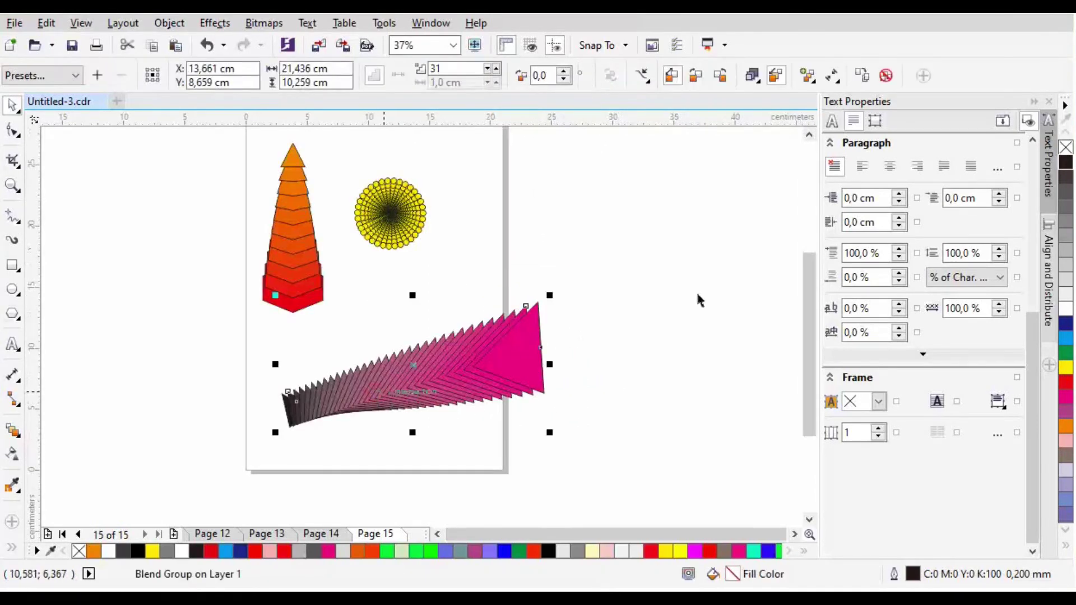
left_click(752, 75)
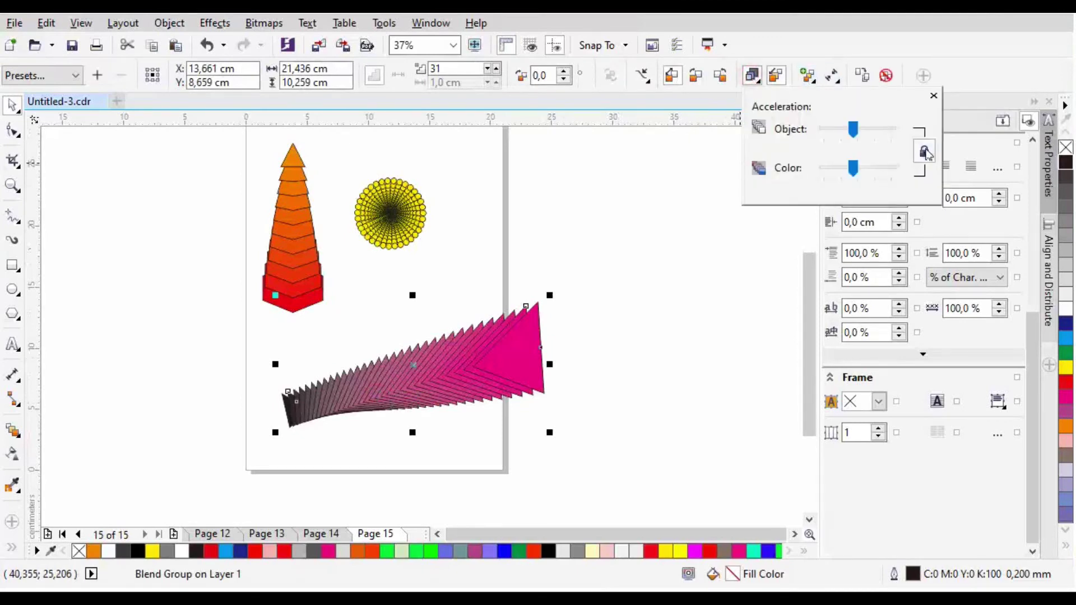
left_click_drag(853, 130, 848, 130)
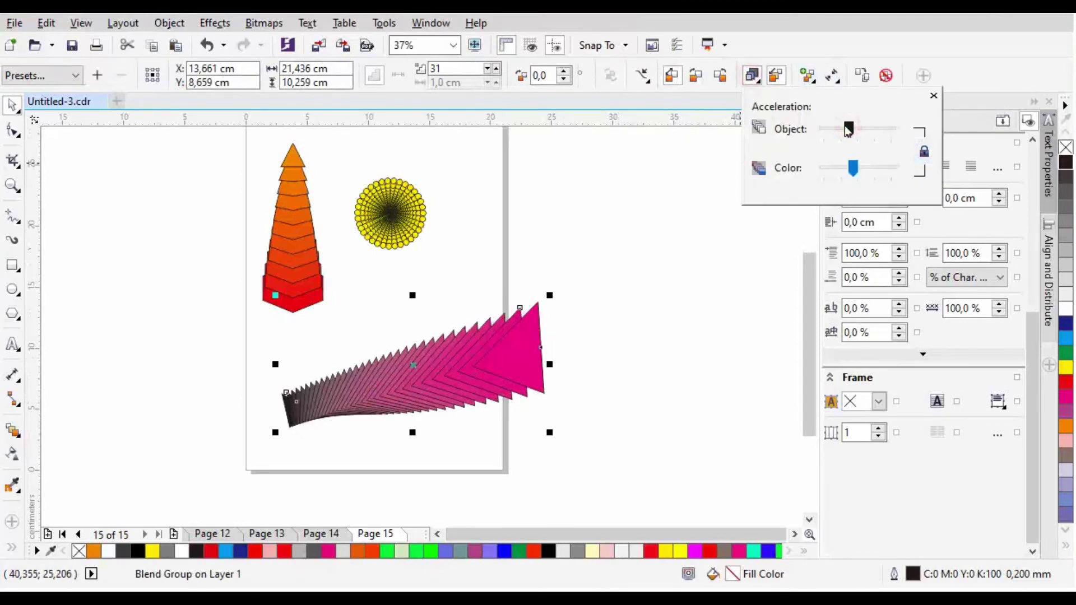
mouse_move(848, 130)
left_mouse_down()
mouse_move(837, 130)
mouse_move(846, 129)
left_mouse_up()
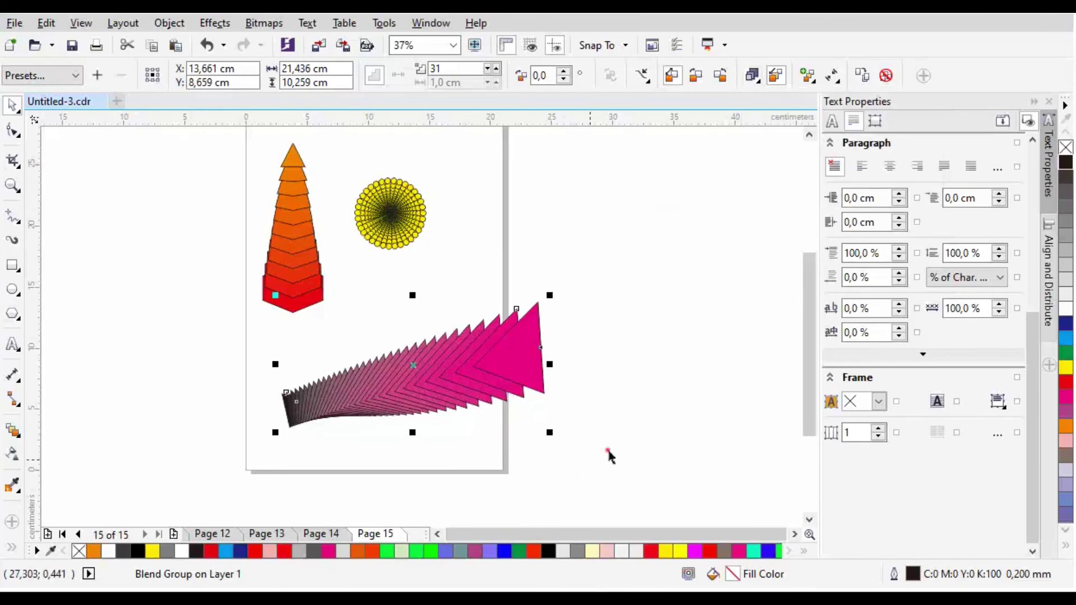
Step: Rotate the magenta end triangle about 20° further, to roughly 329°
left_click(533, 364)
left_click(532, 359)
mouse_move(550, 297)
left_mouse_down()
mouse_move(570, 305)
mouse_move(552, 303)
left_mouse_up()
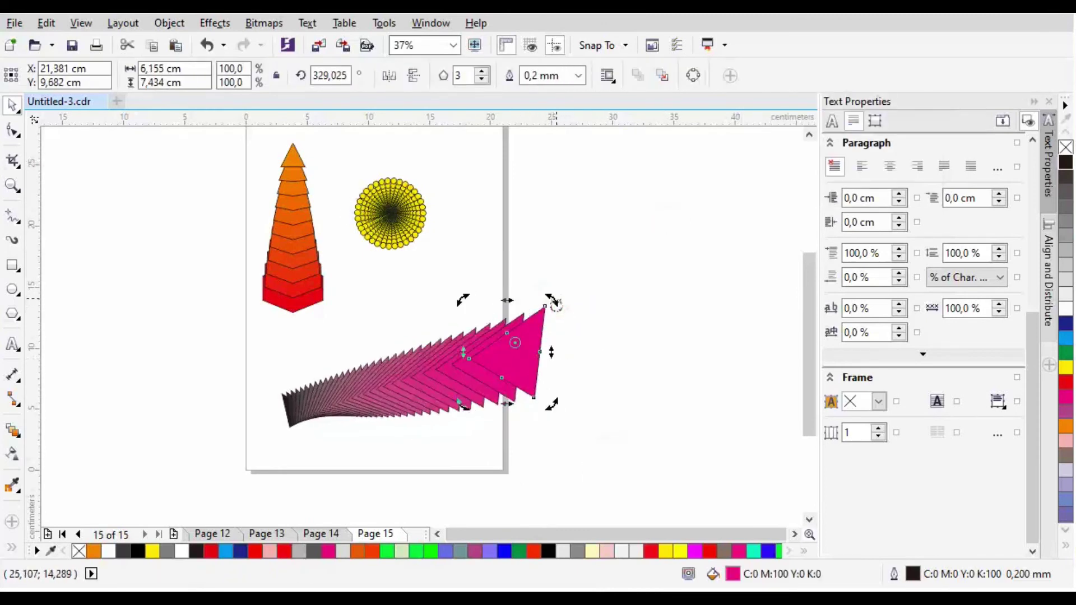
left_click(578, 323)
scroll(579, 323, "down", 2)
scroll(579, 323, "up", 2)
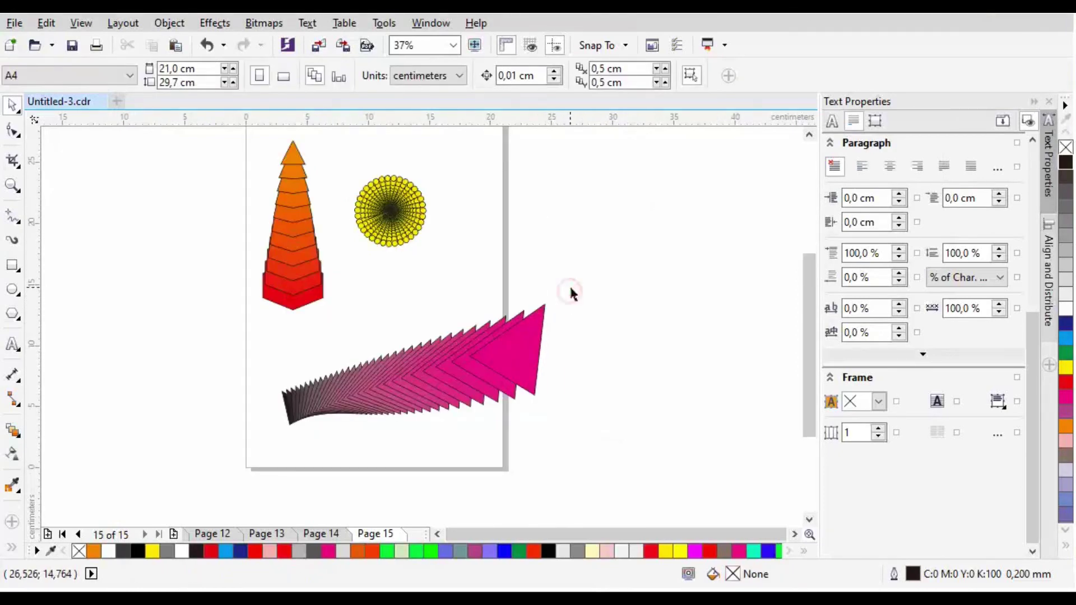
scroll(571, 290, "up", 1)
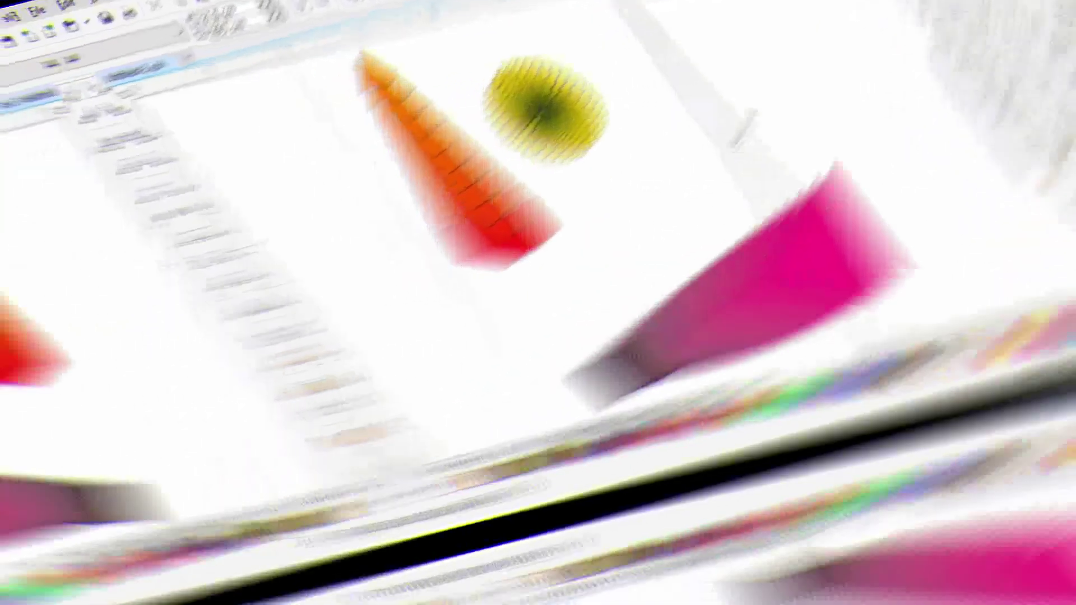